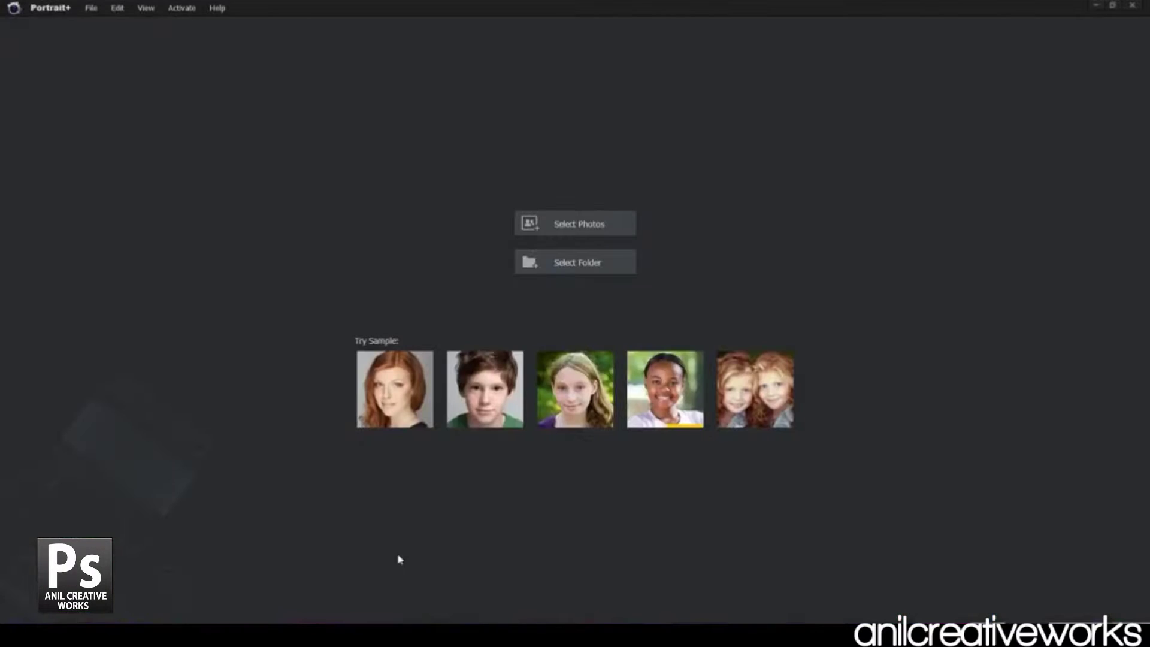
Load the retouching portrait into Portrait+ for editing.
left_click(528, 224)
left_click(816, 526)
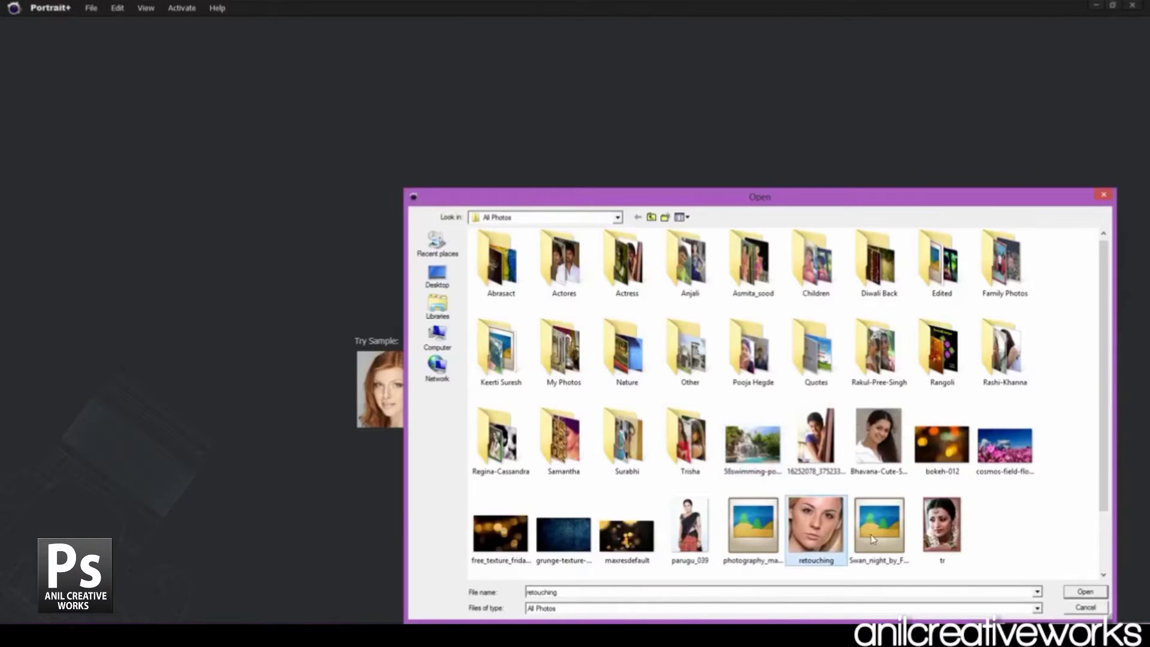
left_click(1084, 592)
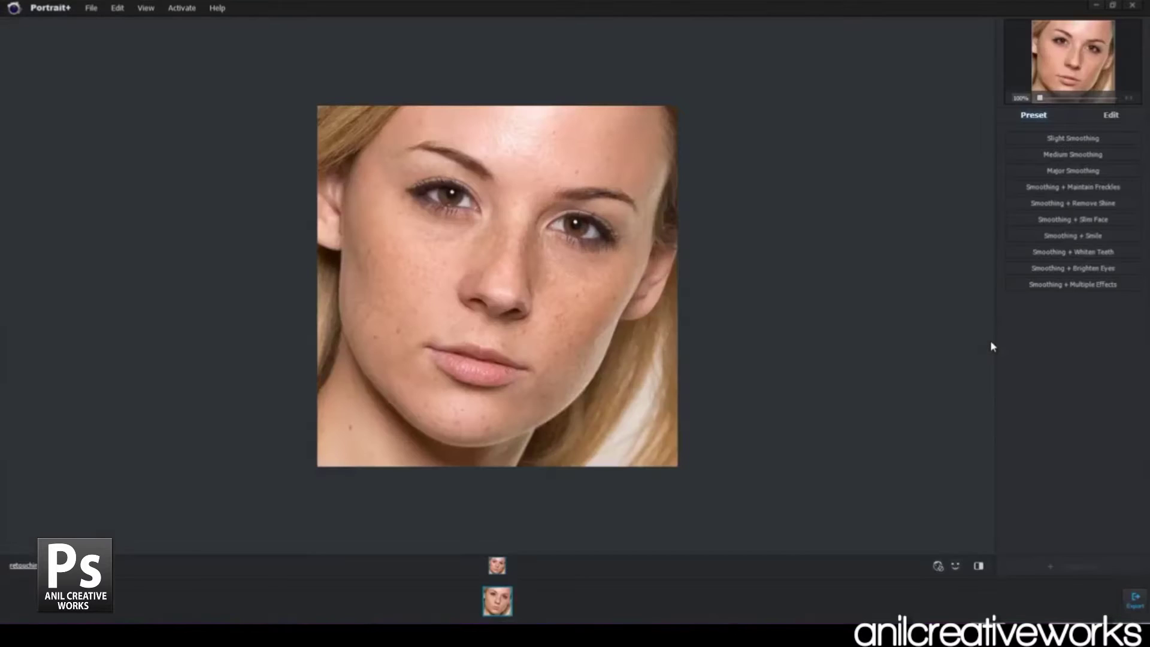
Apply the Major Smoothing preset and raise the manual skin smoothing strength.
left_click(1066, 170)
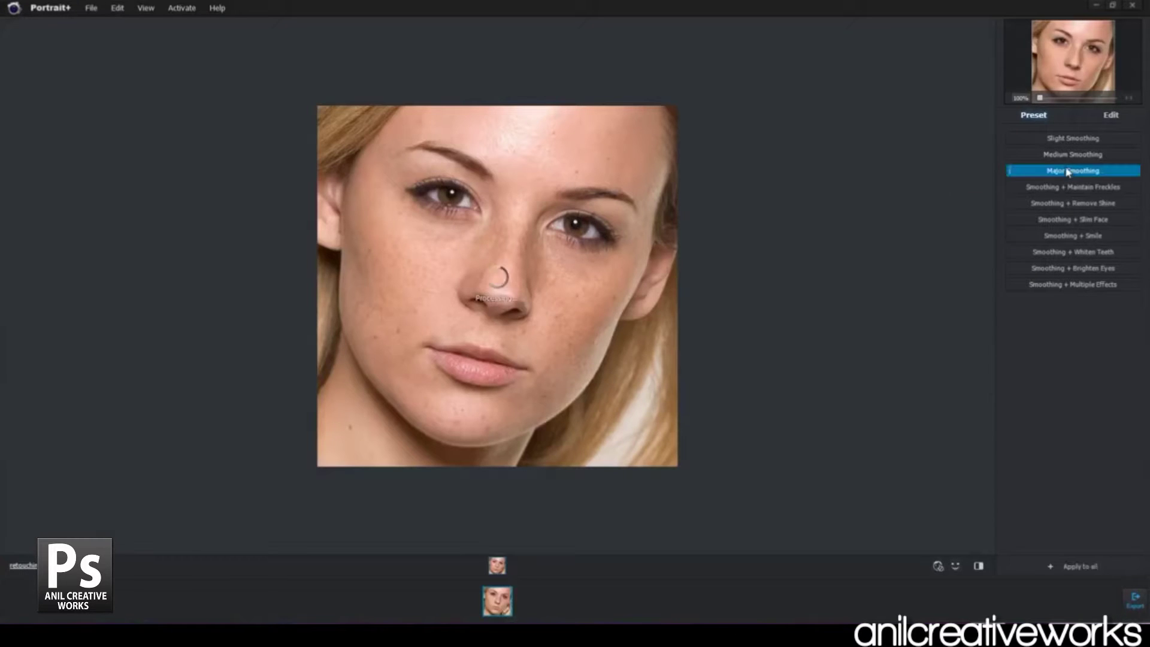
left_click(1111, 117)
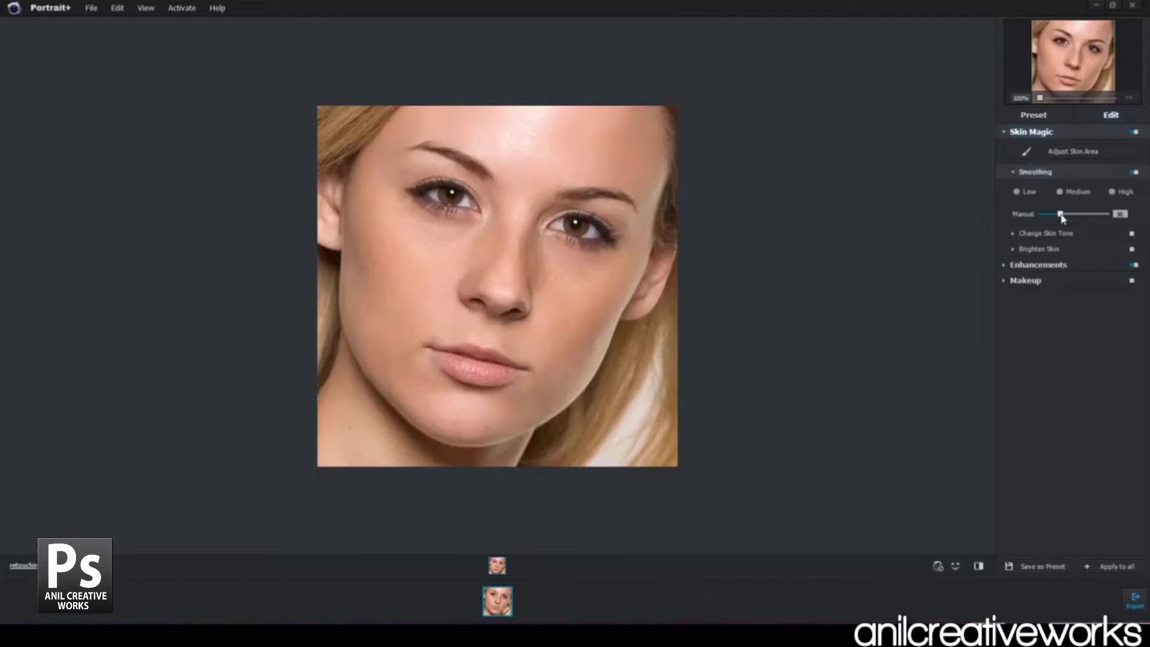
left_click_drag(1060, 214, 1085, 216)
left_click(1007, 266)
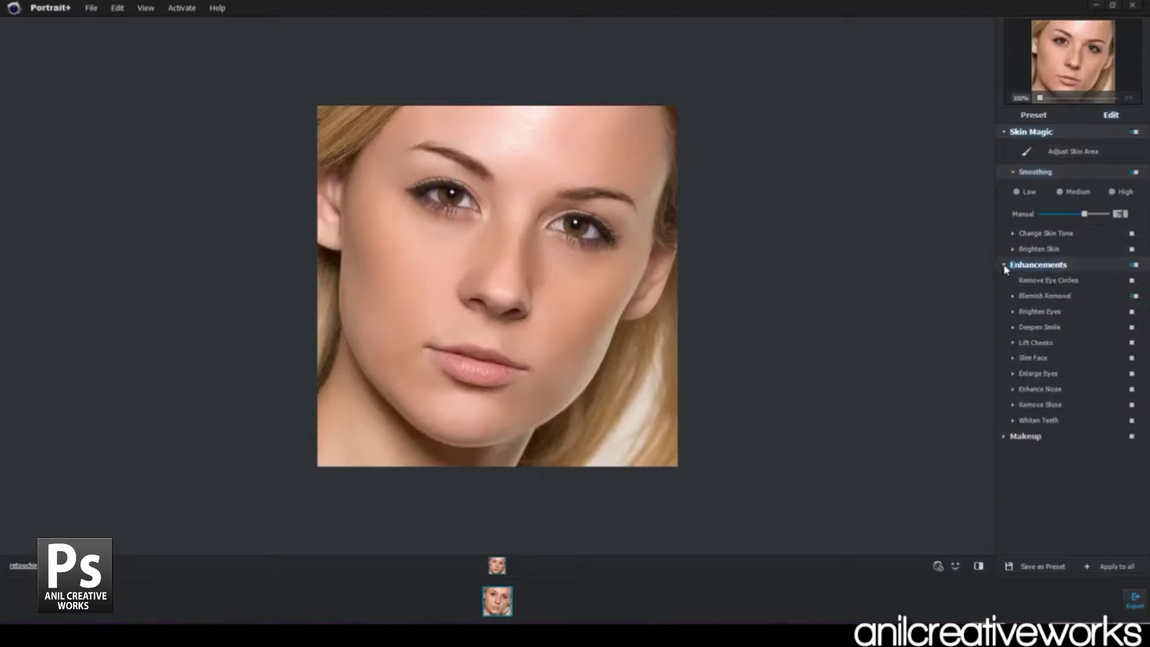
left_click(1006, 267)
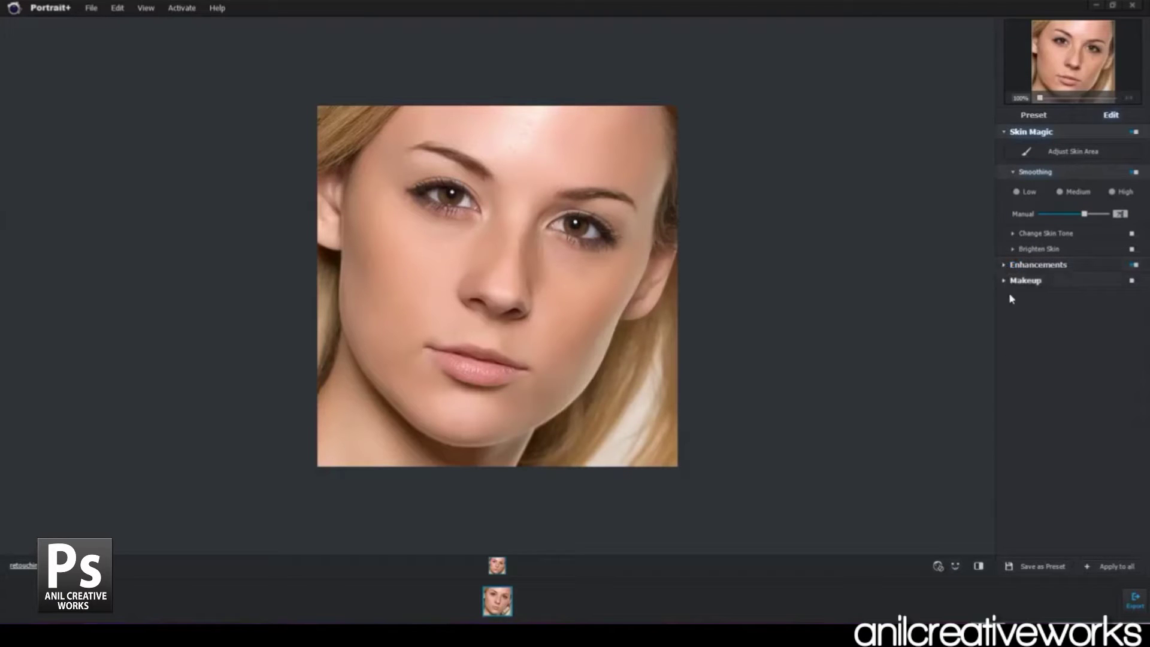
Export the retouched photo and close the export summary.
left_click(1132, 598)
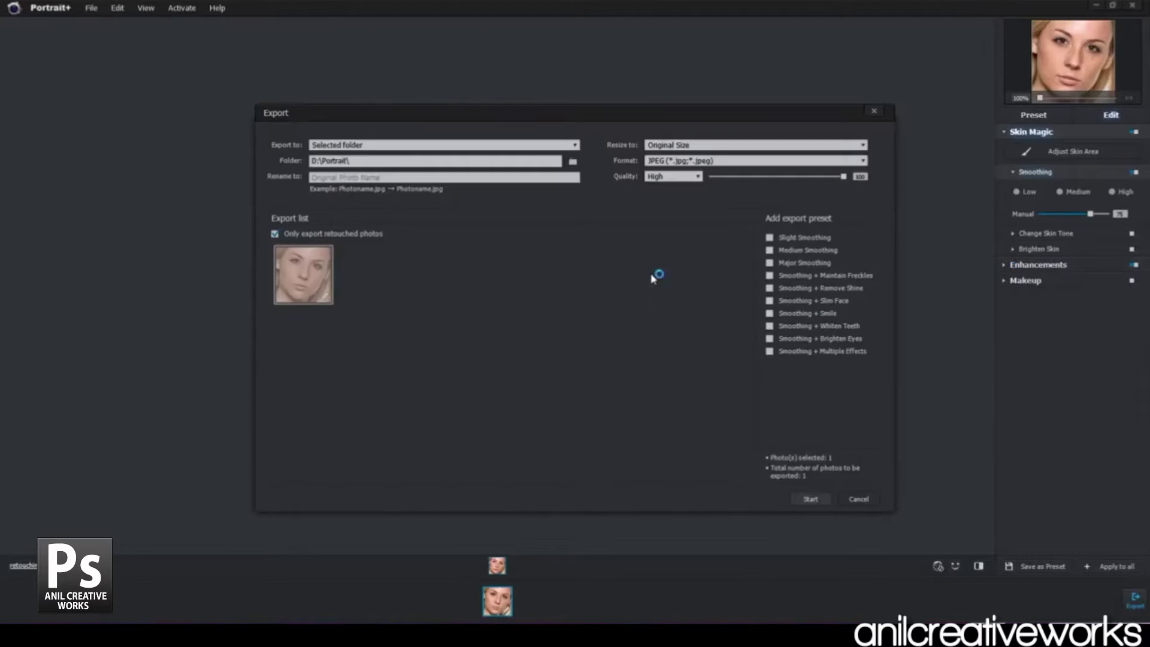
left_click(805, 499)
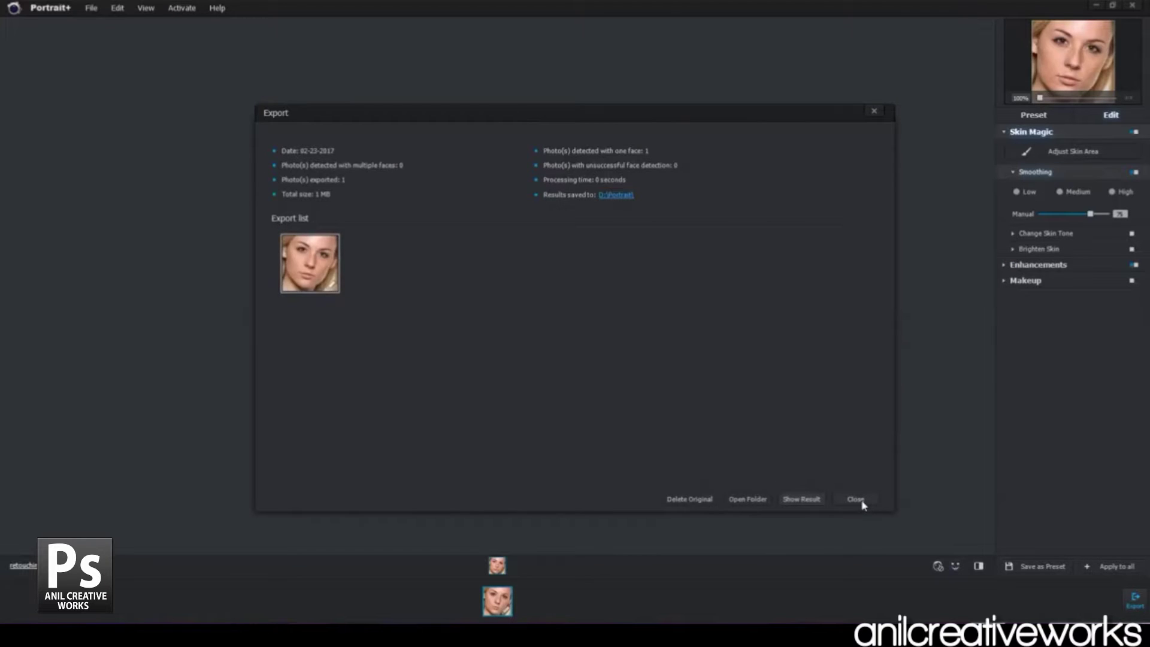
left_click(862, 500)
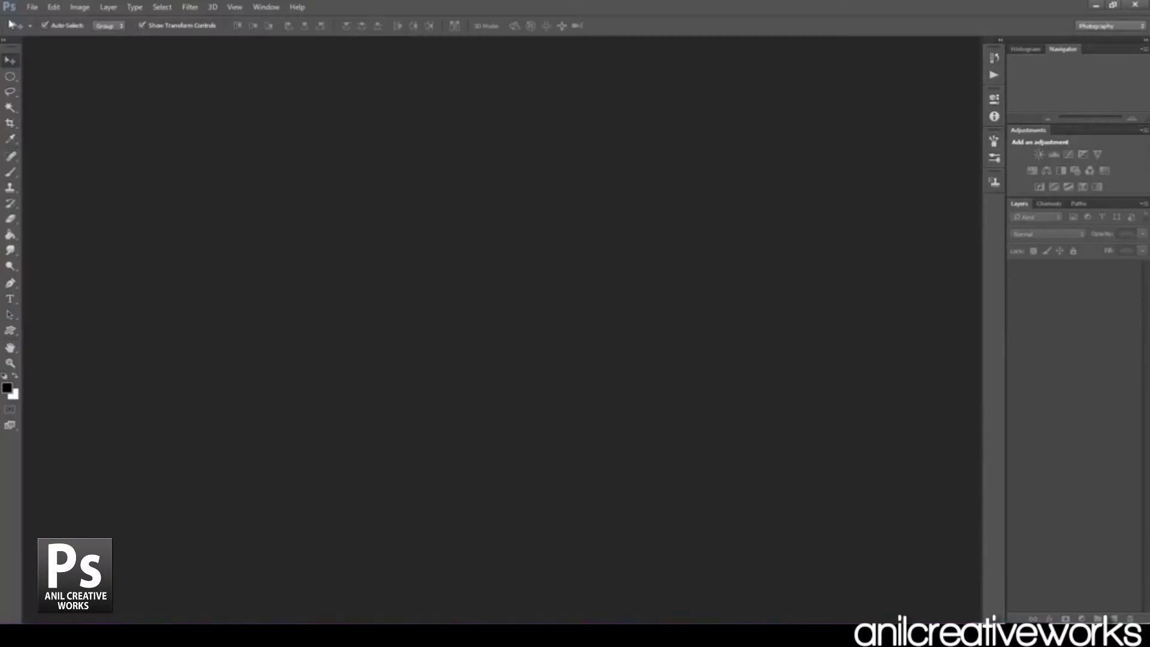
Open the retouching photo from D:\Portrait and launch Filter > Topaz Labs > Topaz Clean 3.
left_click(33, 7)
left_click(48, 30)
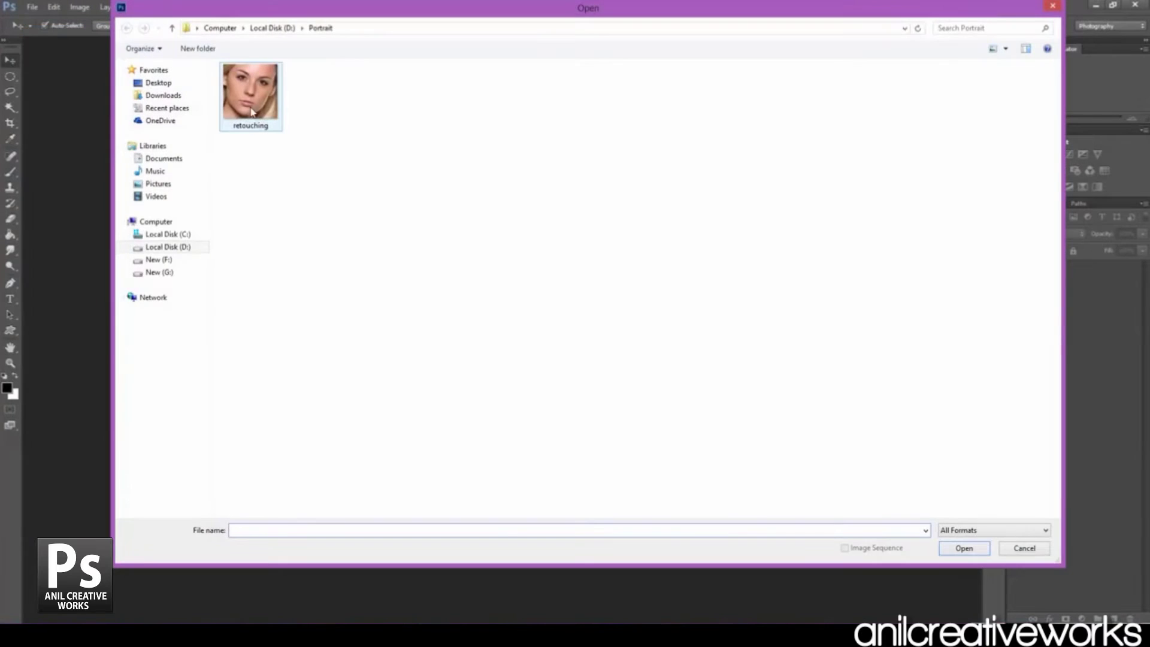
left_click(251, 99)
left_click(963, 547)
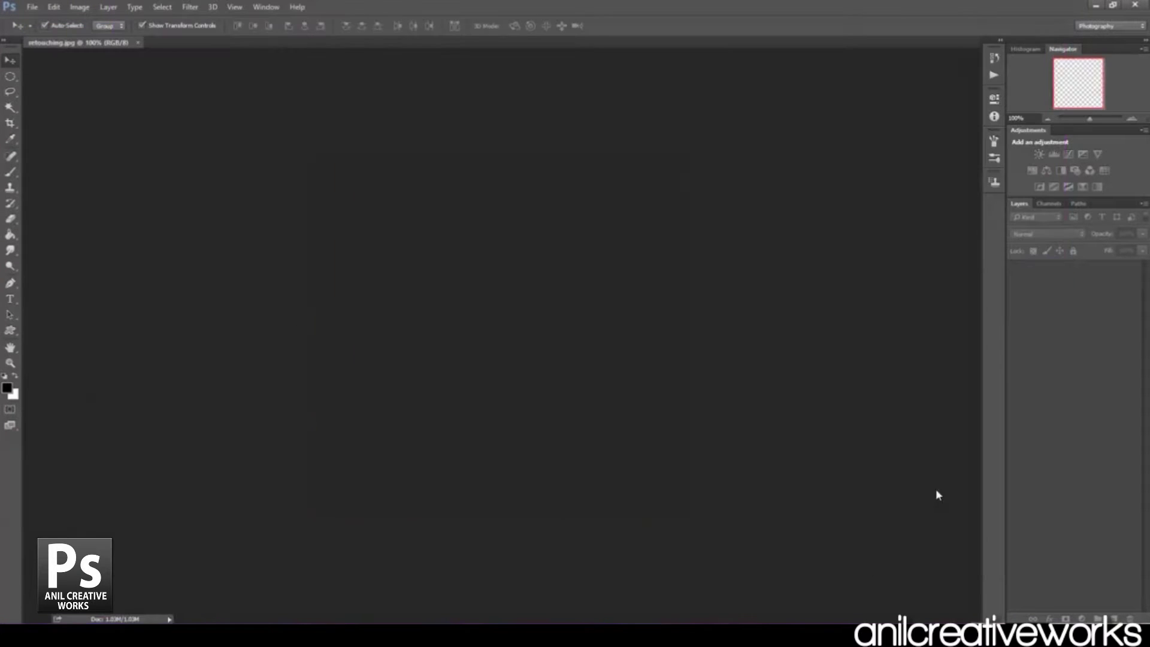
left_click(161, 7)
mouse_move(189, 7)
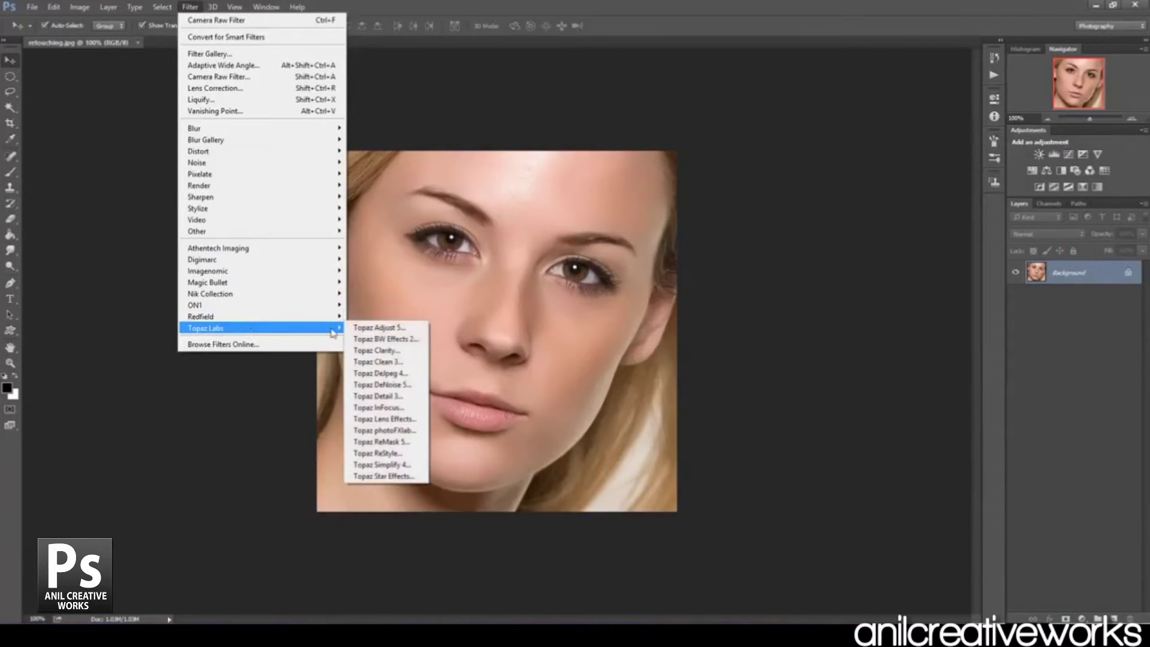
mouse_move(206, 329)
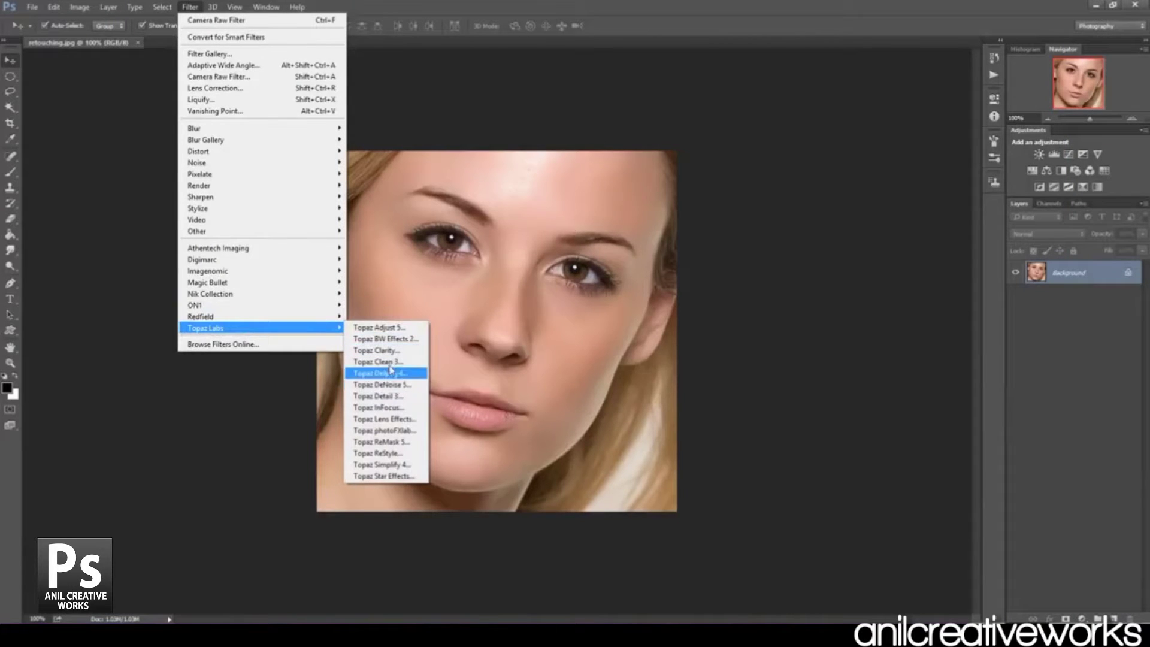
left_click(390, 363)
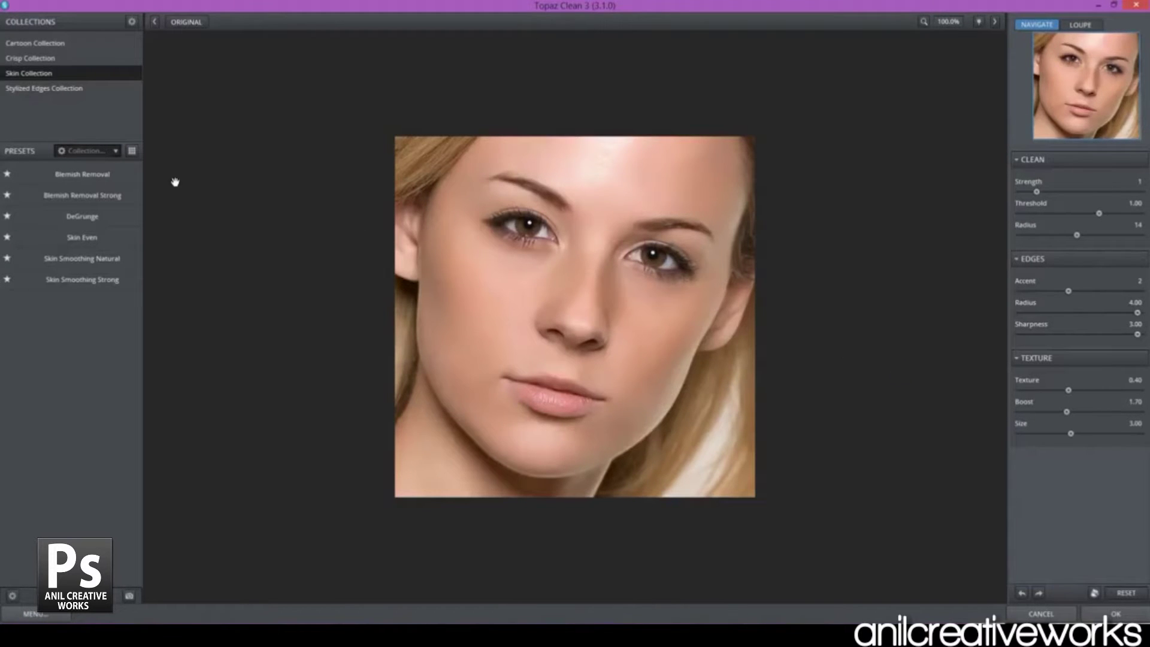
Apply Skin Smoothing Natural with slightly reduced edge sharpness and radius, and return it to the photo.
left_click(94, 259)
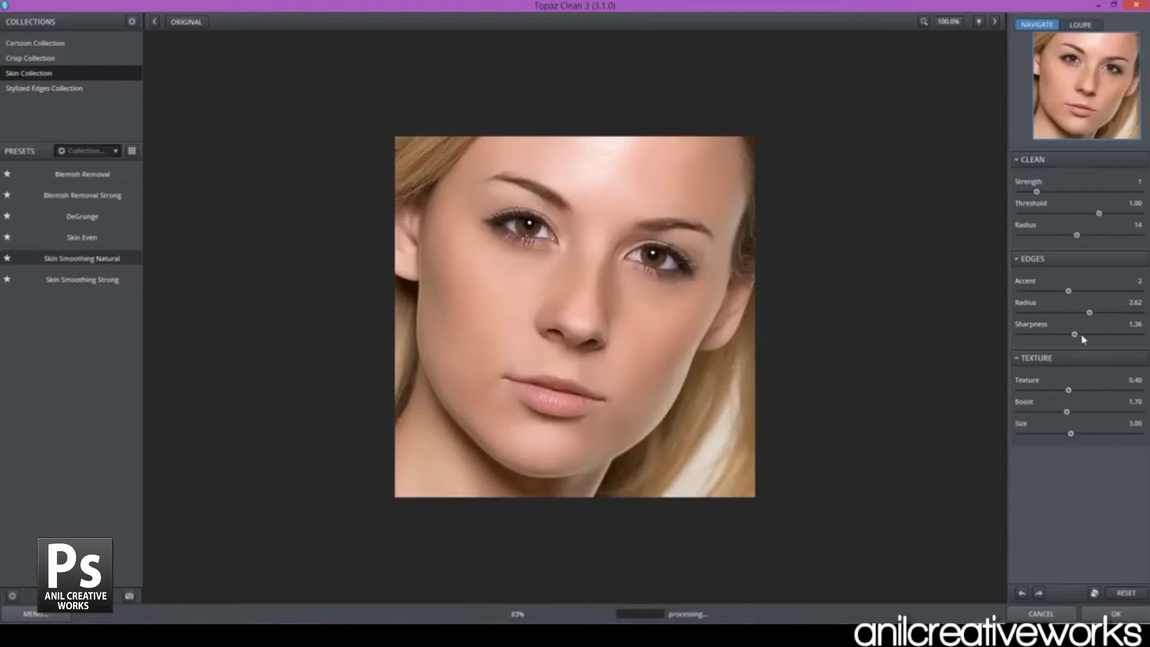
left_click_drag(1074, 333, 1137, 334)
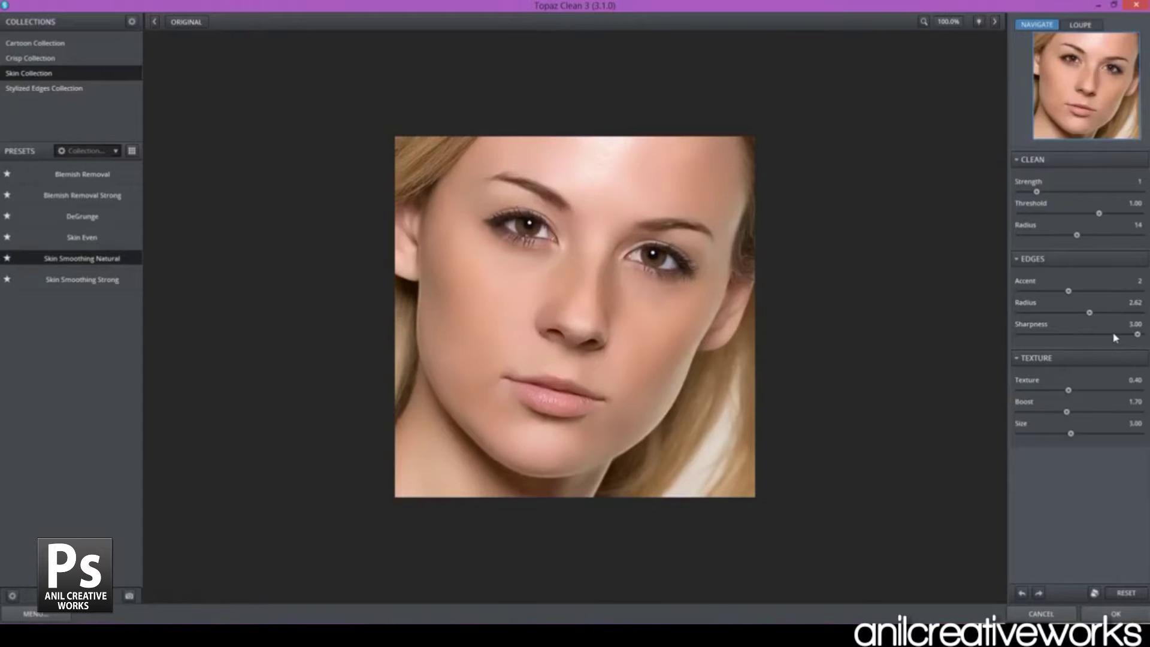
left_click(1116, 336)
left_click(1107, 313)
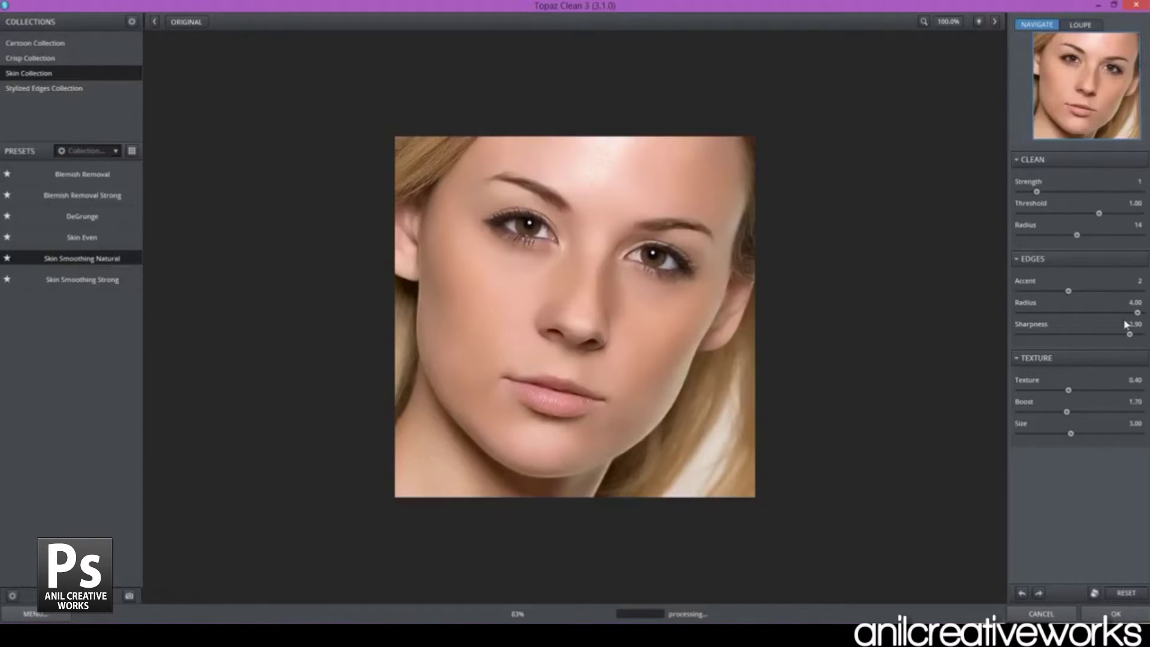
left_click(1099, 318)
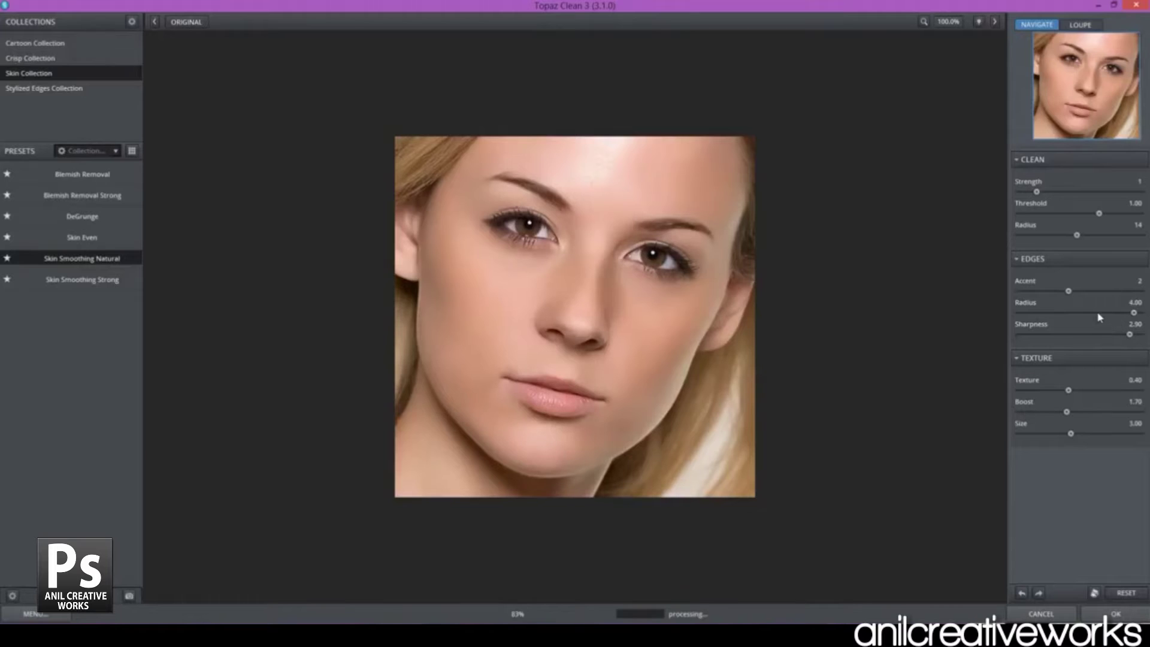
left_click(1129, 318)
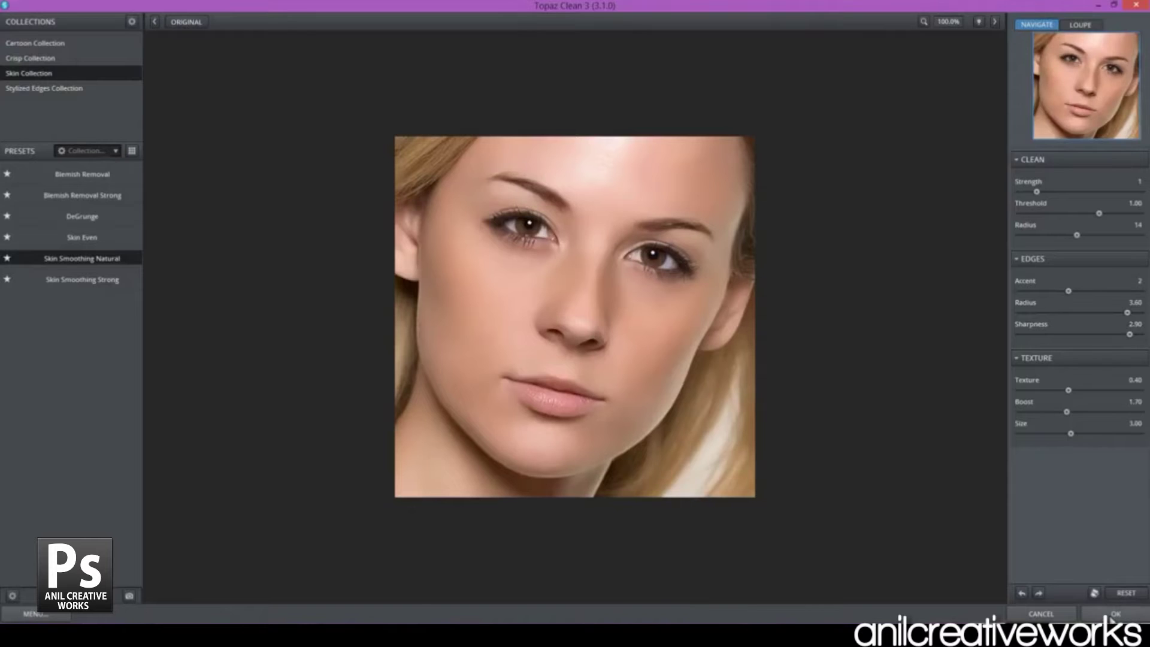
left_click(1111, 616)
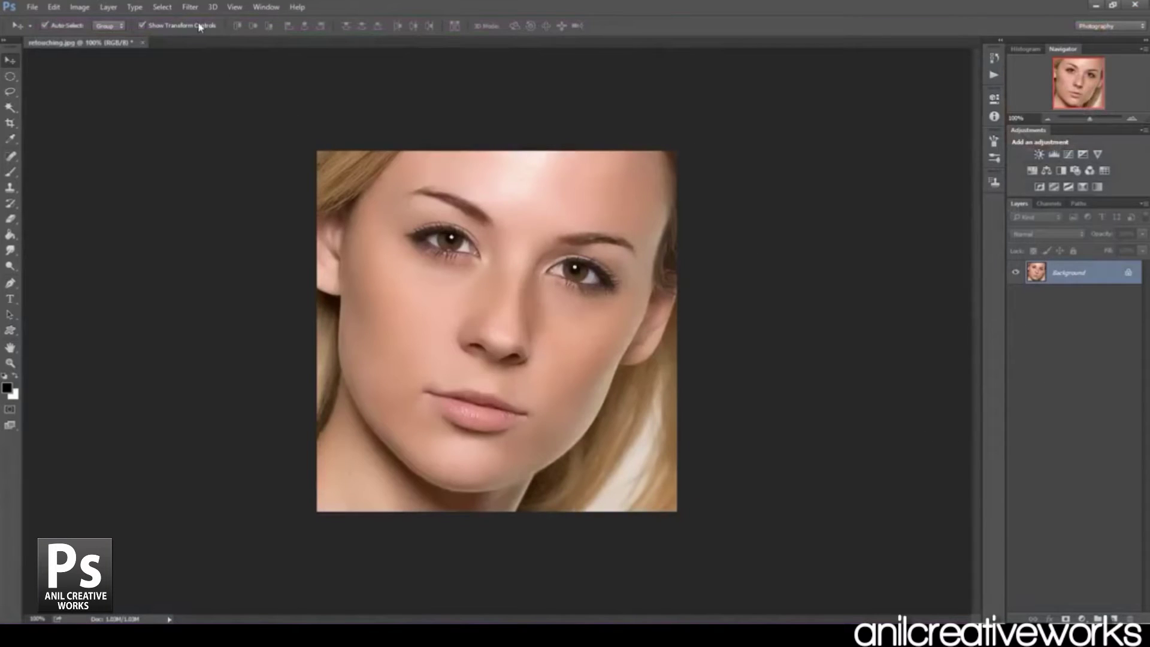
Launch the Camera Raw Filter from the Filter menu.
left_click(190, 7)
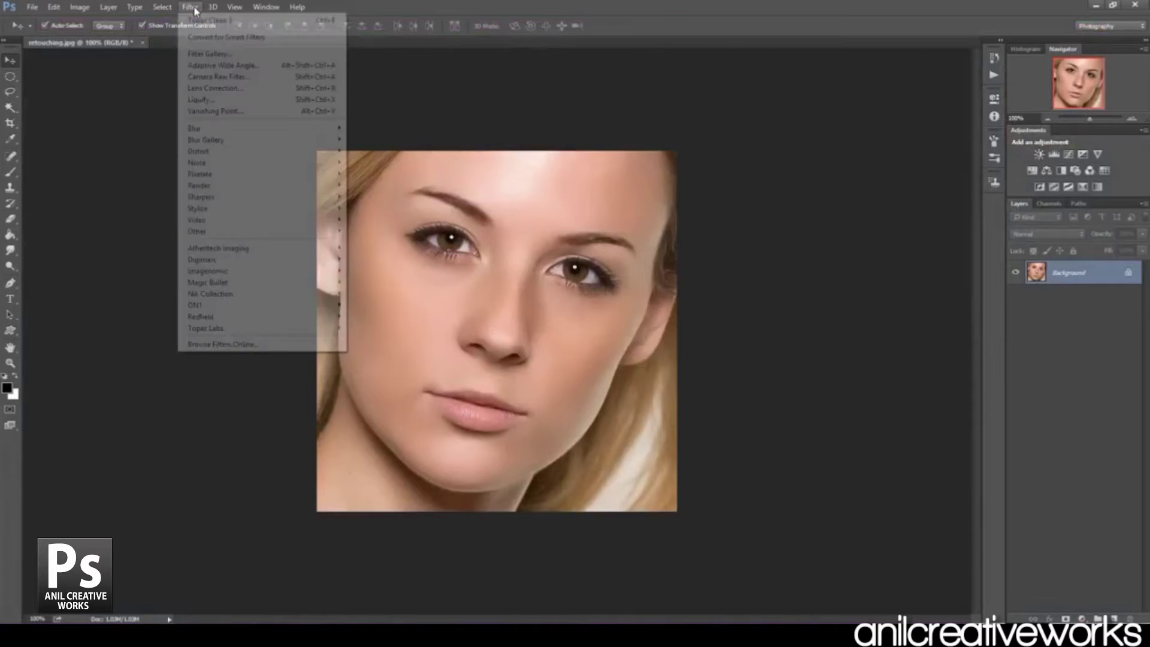
left_click(216, 77)
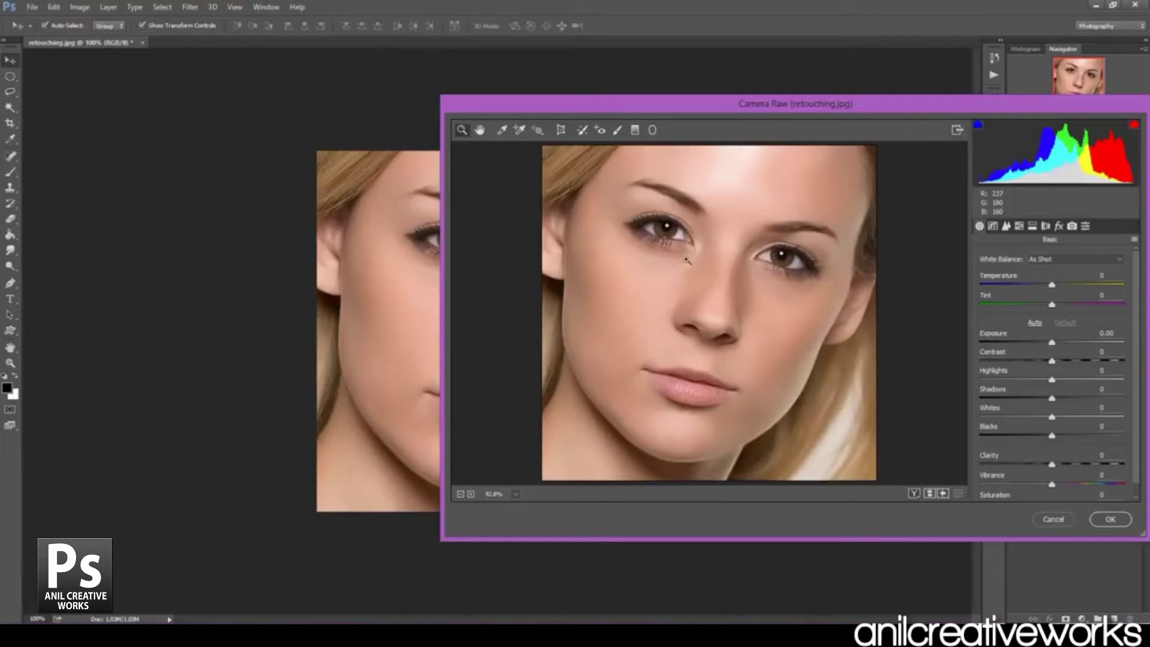
Set exposure to about 0.30, soften contrast, raise highlights slightly and darken shadows.
left_click_drag(725, 108, 379, 64)
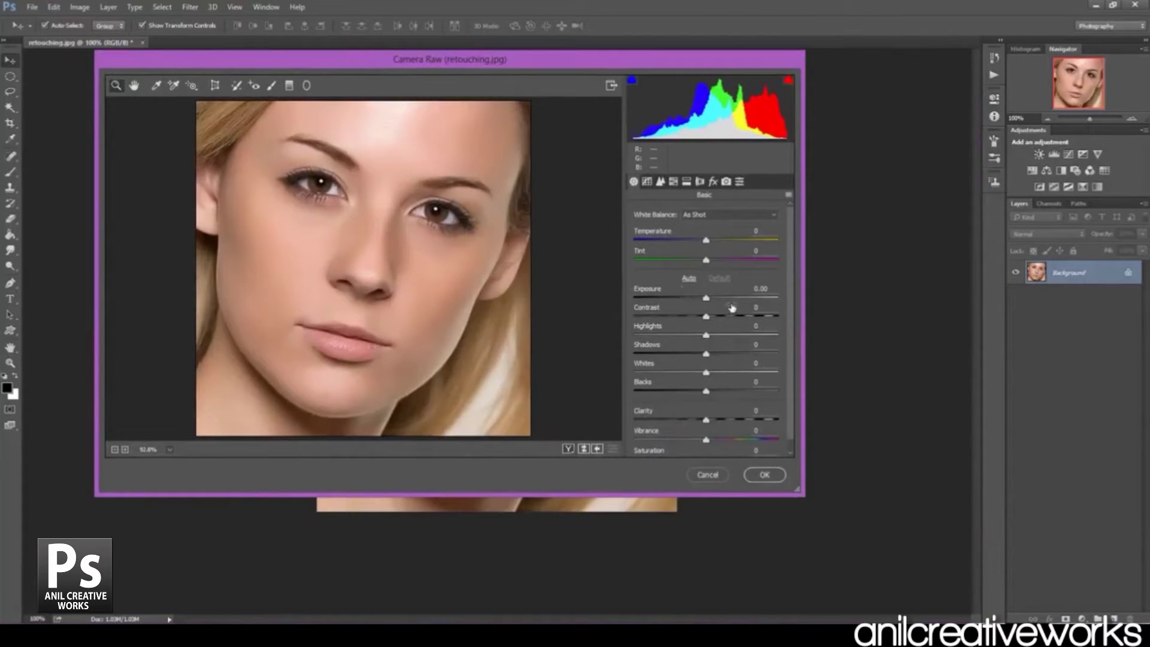
left_click(761, 289)
type("0.30")
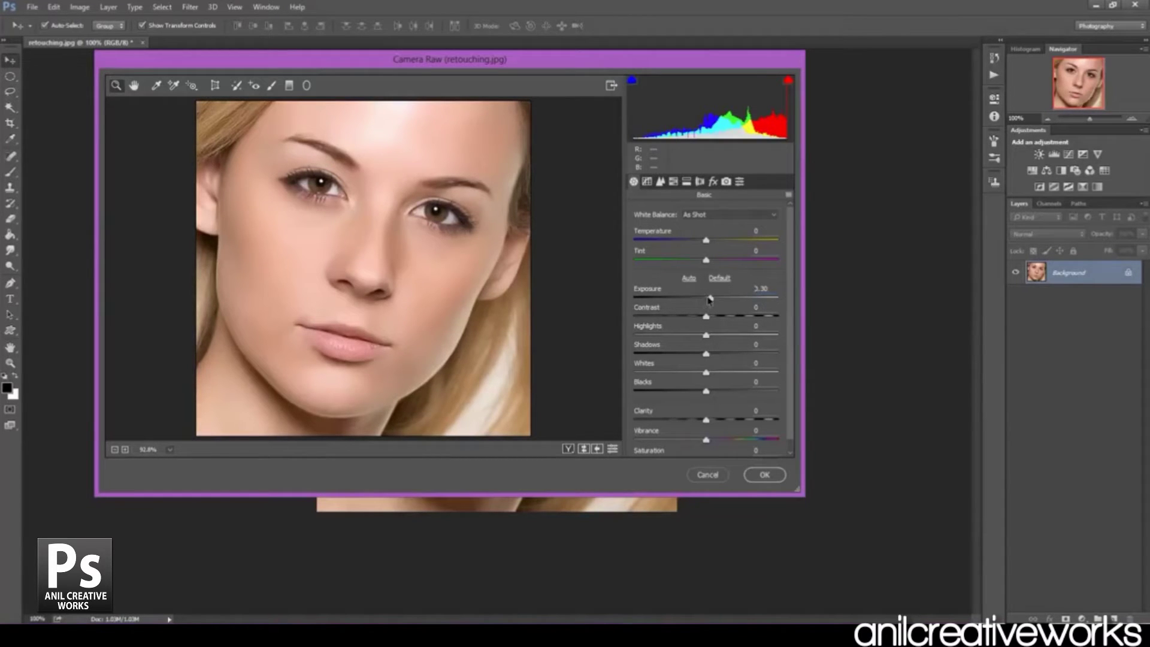
left_click_drag(709, 299, 712, 302)
left_click(708, 318)
left_click_drag(708, 320, 704, 320)
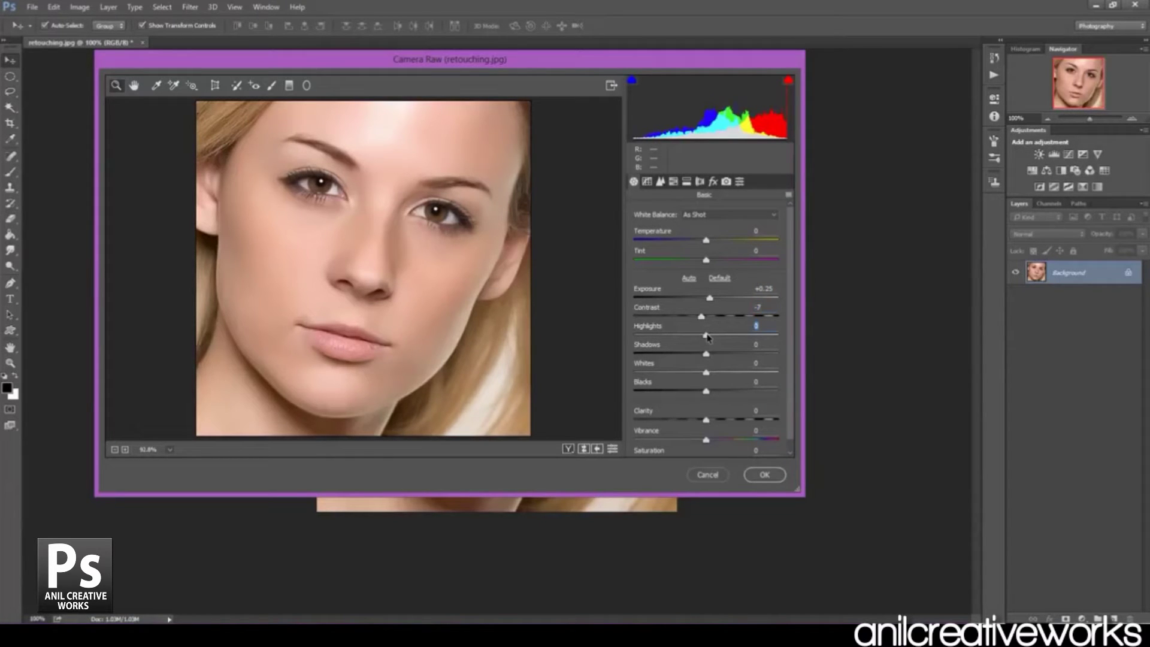
left_click_drag(707, 336, 711, 337)
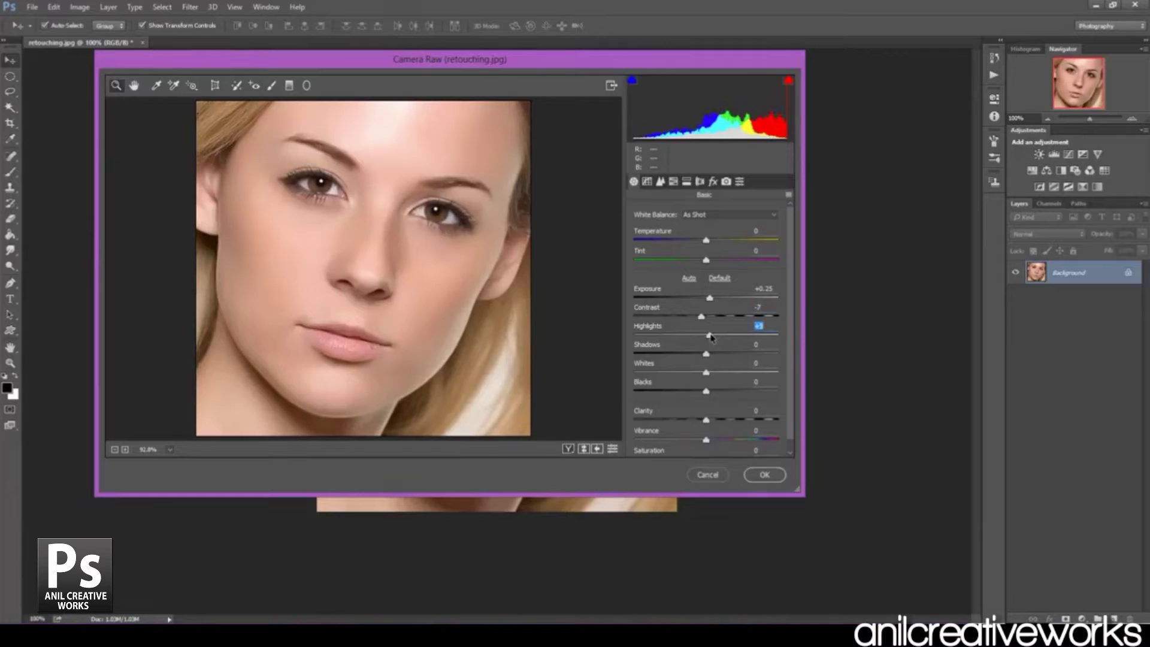
left_click(707, 355)
left_click_drag(708, 356, 693, 354)
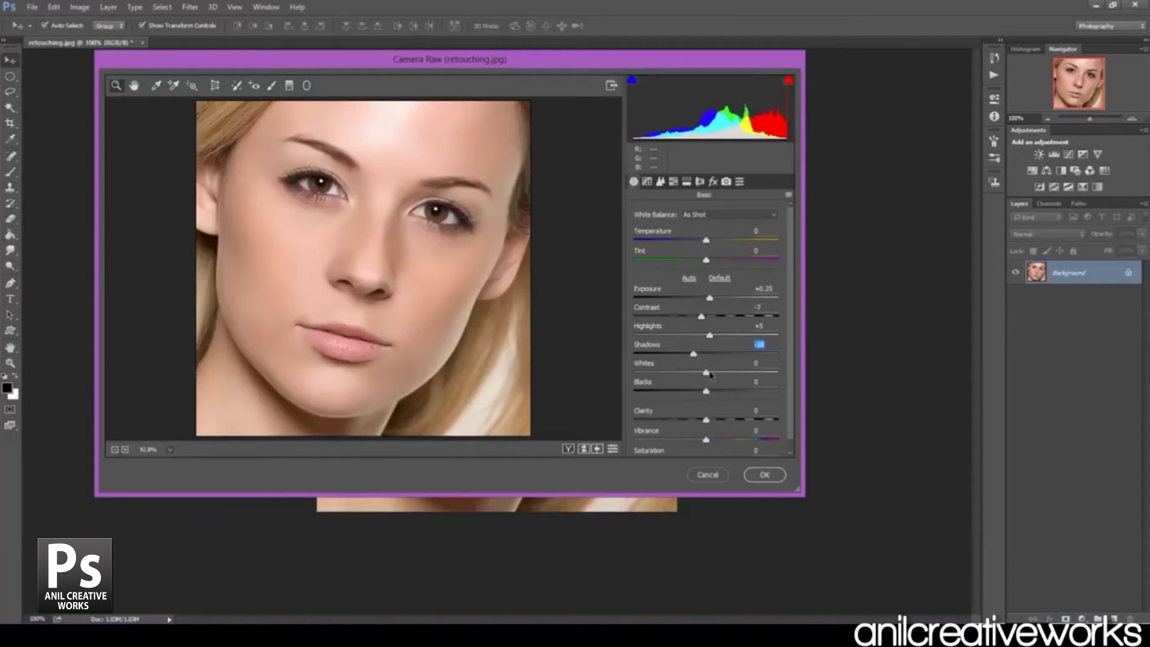
Brighten the whites, deepen the blacks and lower the vibrance slightly.
left_click(707, 373)
left_click_drag(707, 375, 723, 374)
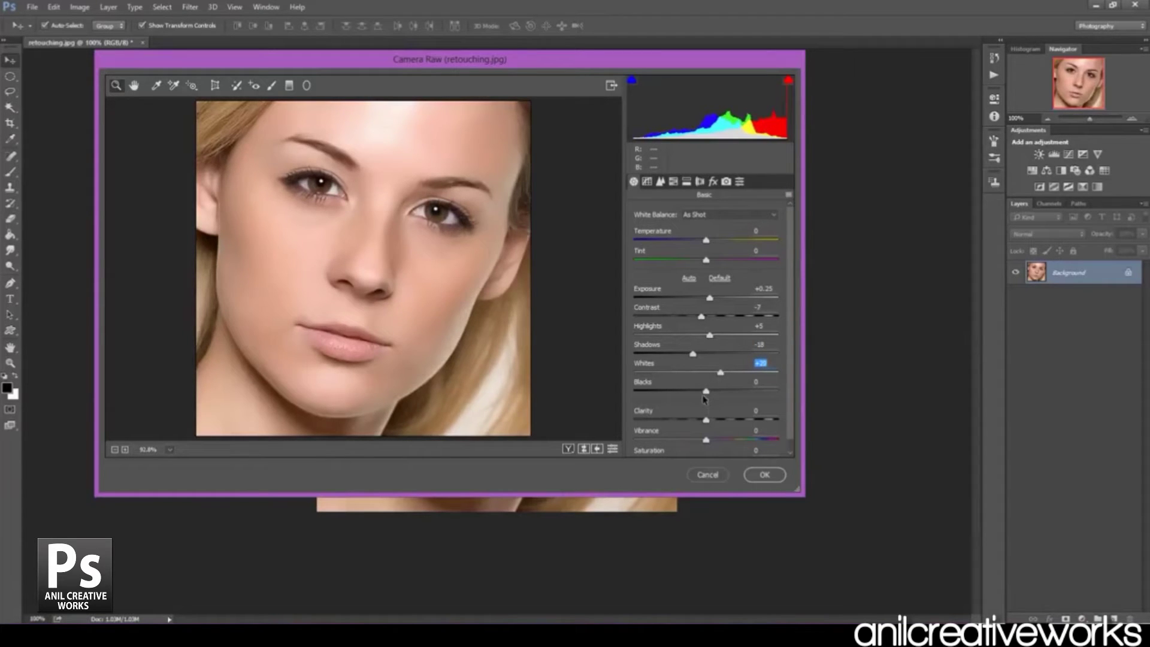
left_click(707, 392)
left_click_drag(706, 392, 696, 393)
scroll(791, 370, "down", 1)
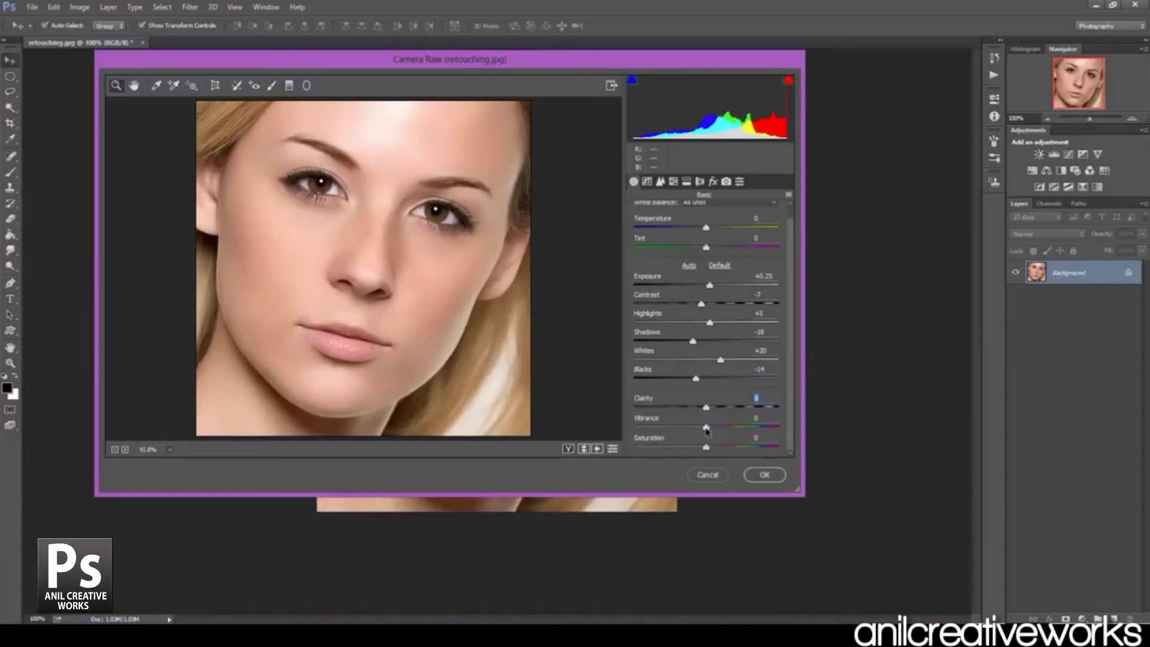
left_click(706, 428)
left_click_drag(707, 429, 700, 430)
left_click_drag(701, 432, 703, 431)
Set the parametric tone curve: Highlights +3, Lights -8, Darks -2, Shadows slightly negative.
left_click(659, 183)
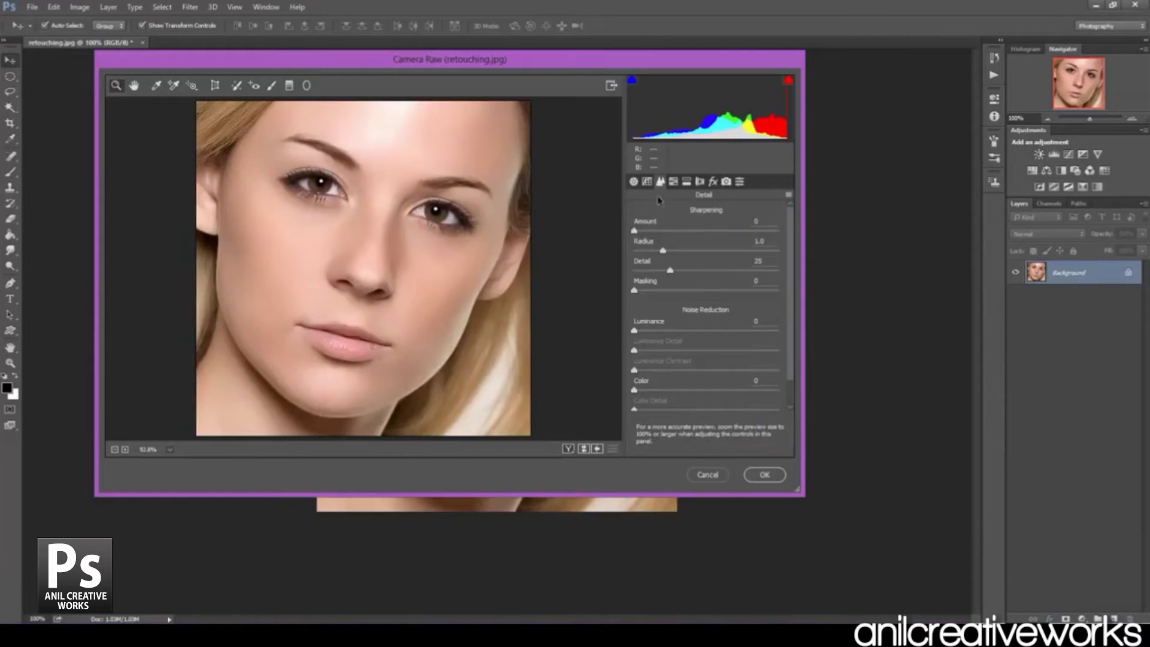
left_click(647, 182)
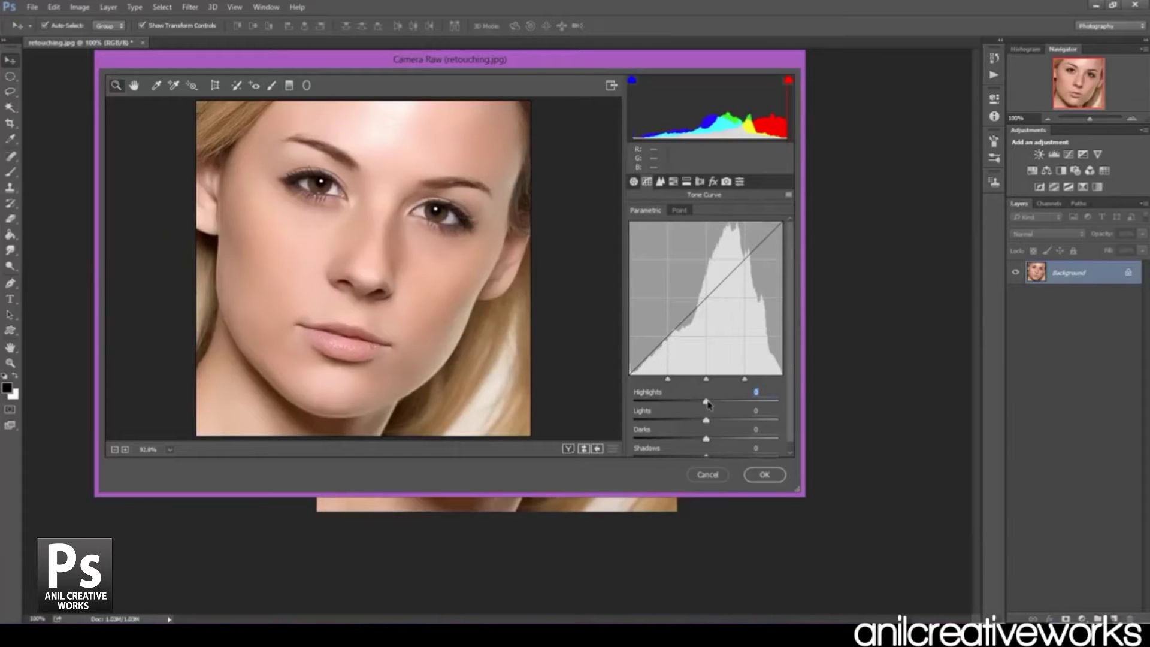
left_click_drag(708, 401, 709, 402)
left_click(707, 422)
left_click_drag(707, 423, 701, 422)
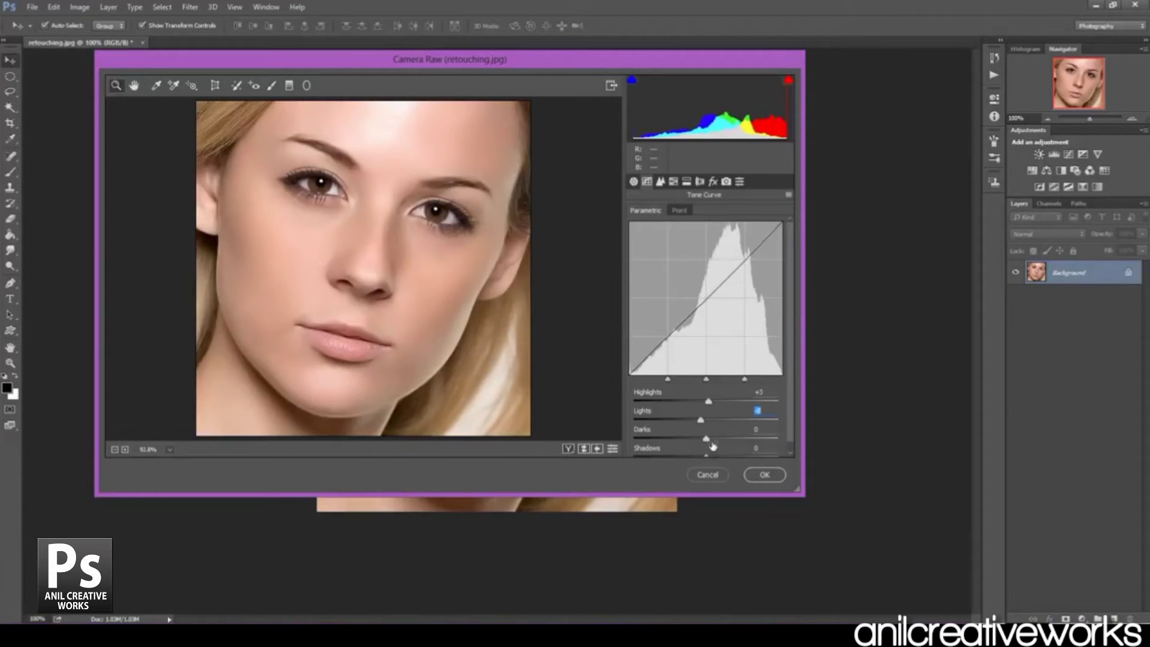
left_click(707, 440)
left_click_drag(708, 441, 705, 441)
scroll(784, 399, "down", 1)
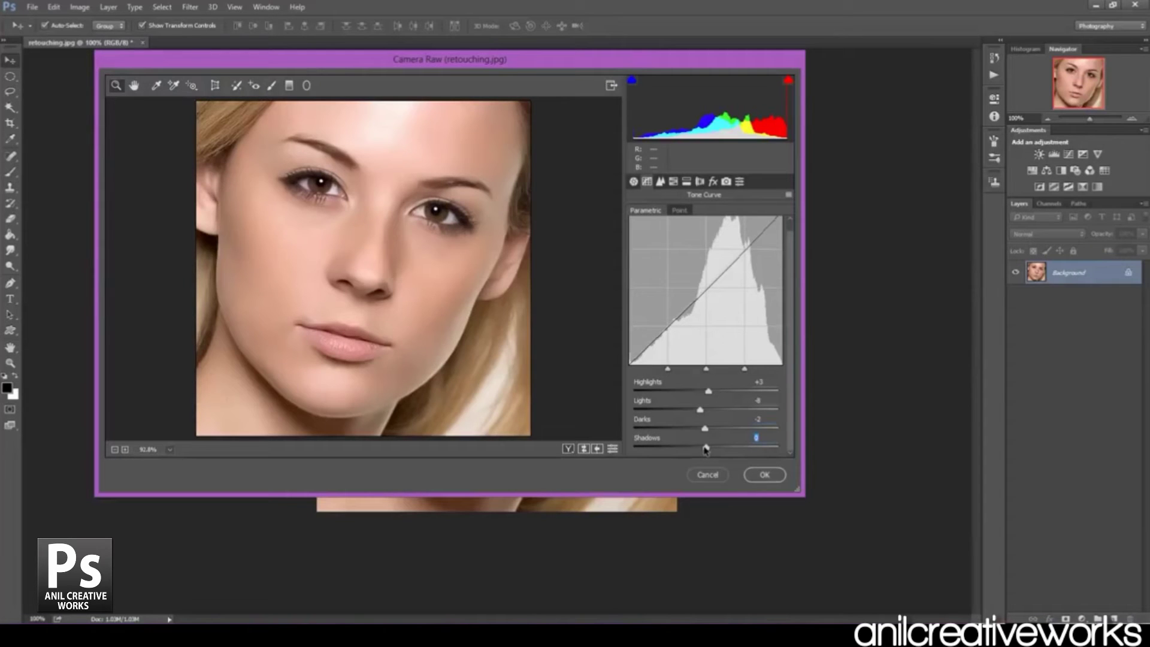
left_click_drag(705, 448, 702, 449)
Add light sharpening and luminance noise reduction with lowered luminance detail.
left_click(664, 183)
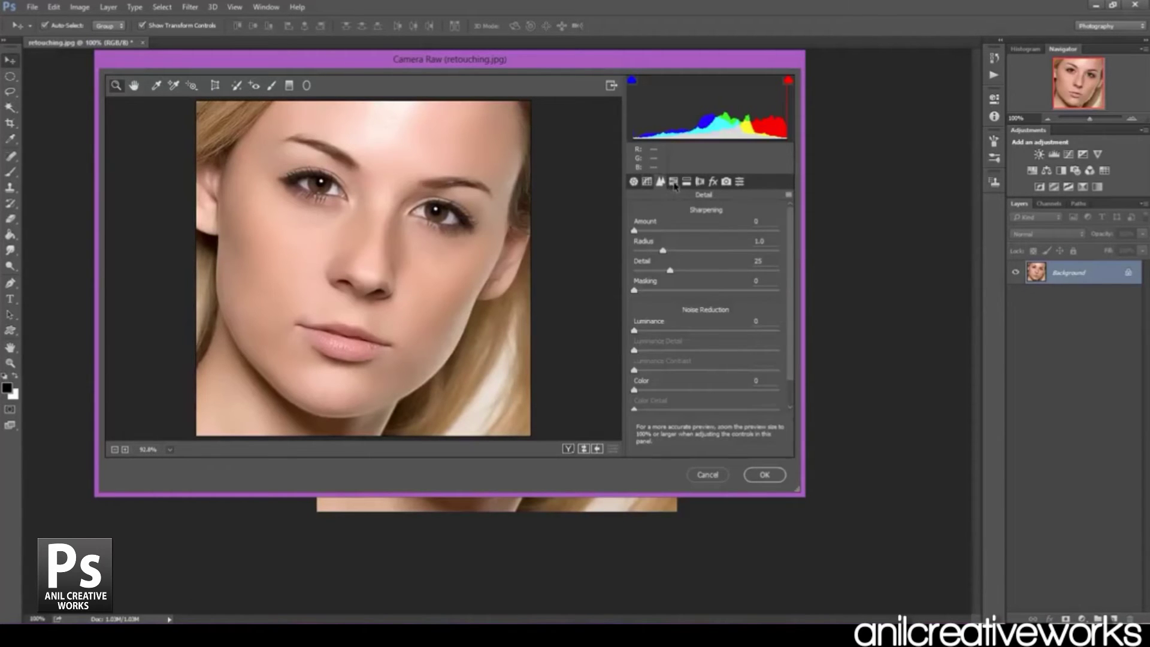
left_click(674, 182)
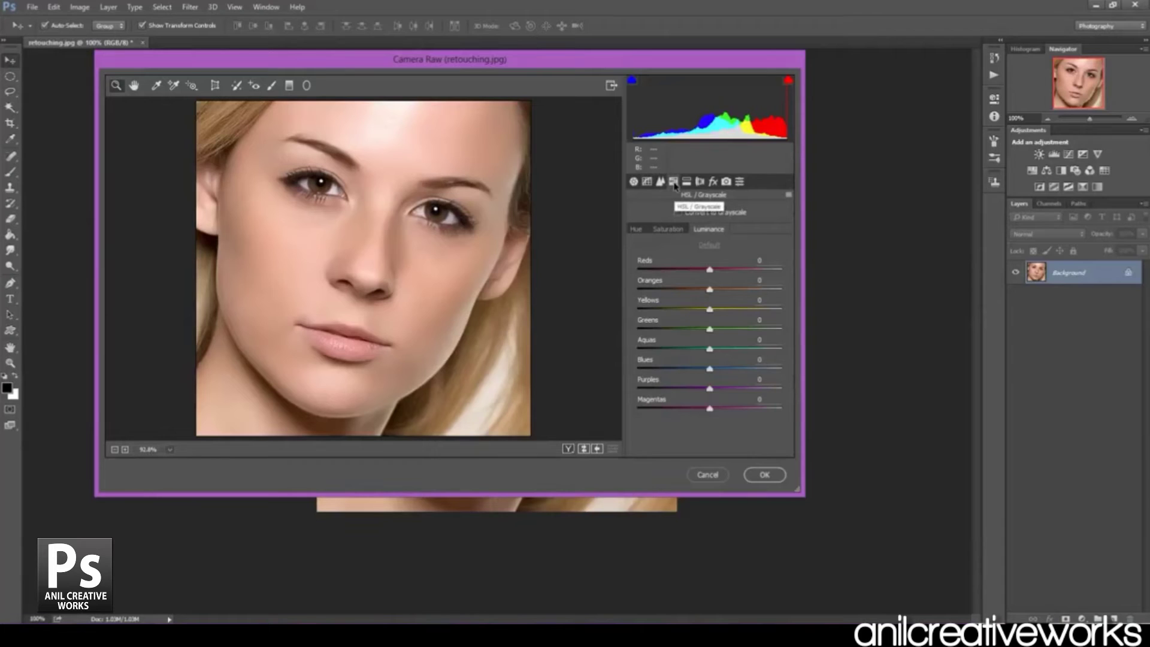
left_click(661, 182)
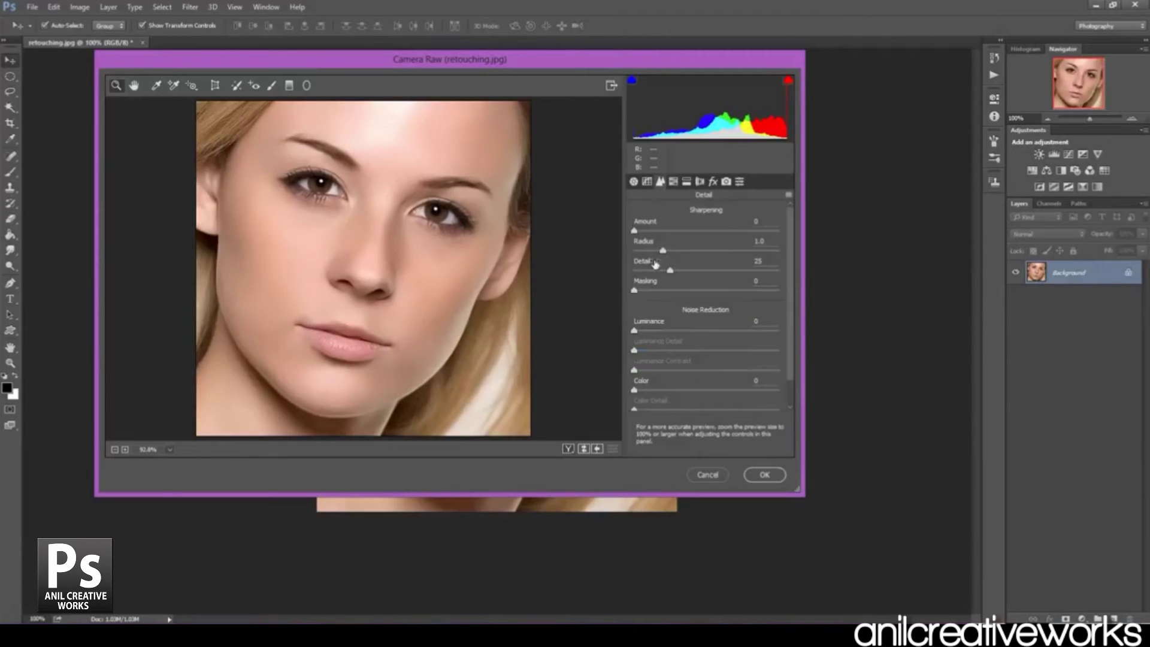
left_click(637, 231)
left_click_drag(644, 239, 645, 234)
left_click_drag(635, 330, 716, 350)
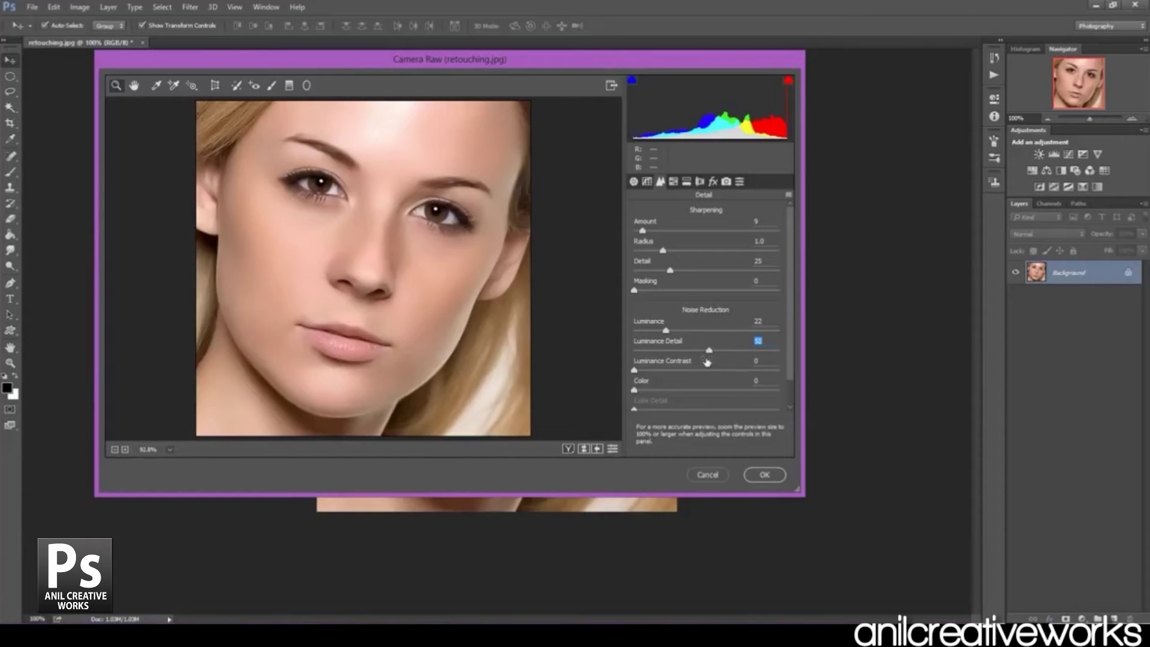
left_click_drag(714, 351, 691, 351)
Darken the reds' luminance and boost their saturation in HSL.
left_click(673, 181)
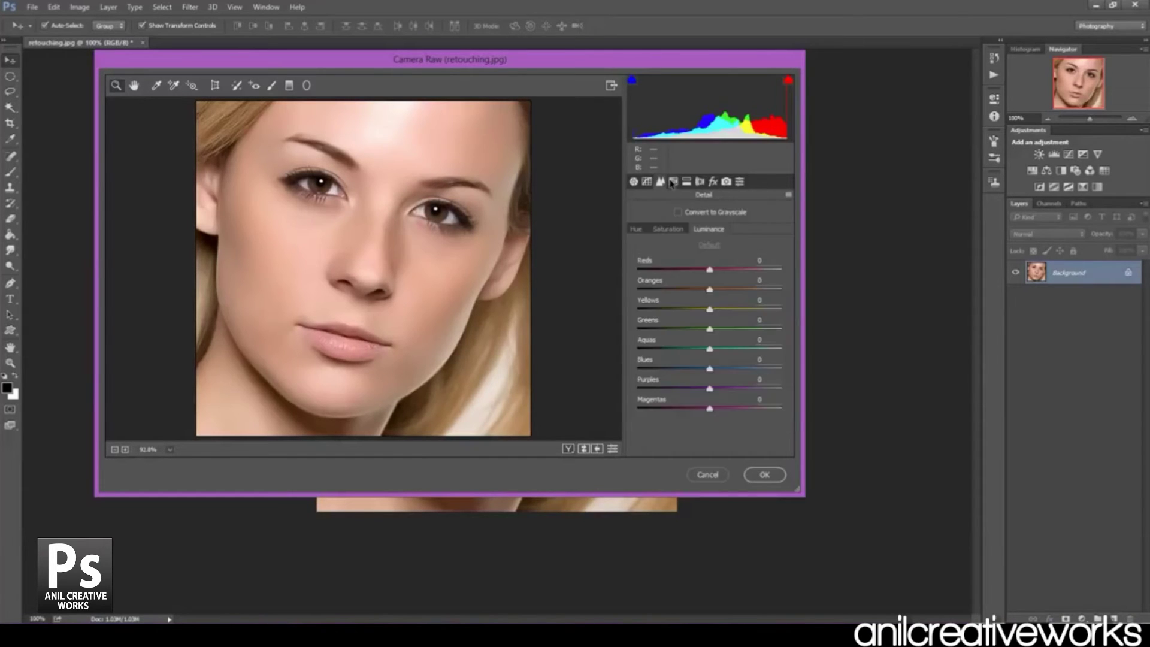
left_click_drag(711, 270, 695, 270)
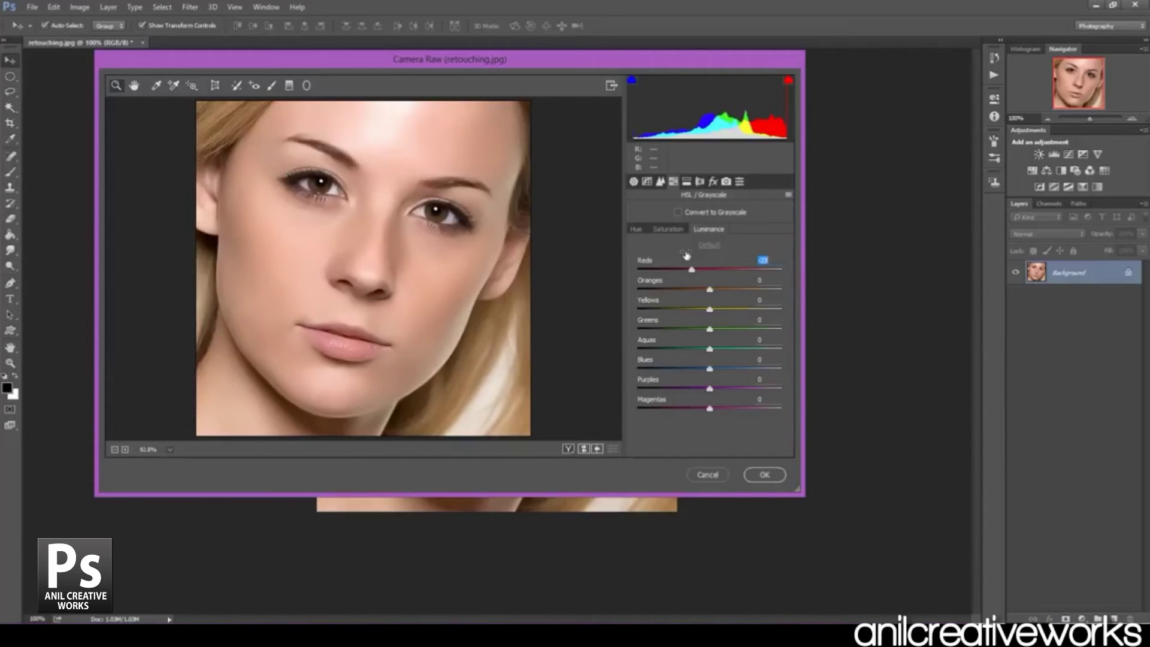
left_click(668, 229)
left_click_drag(711, 271, 731, 275)
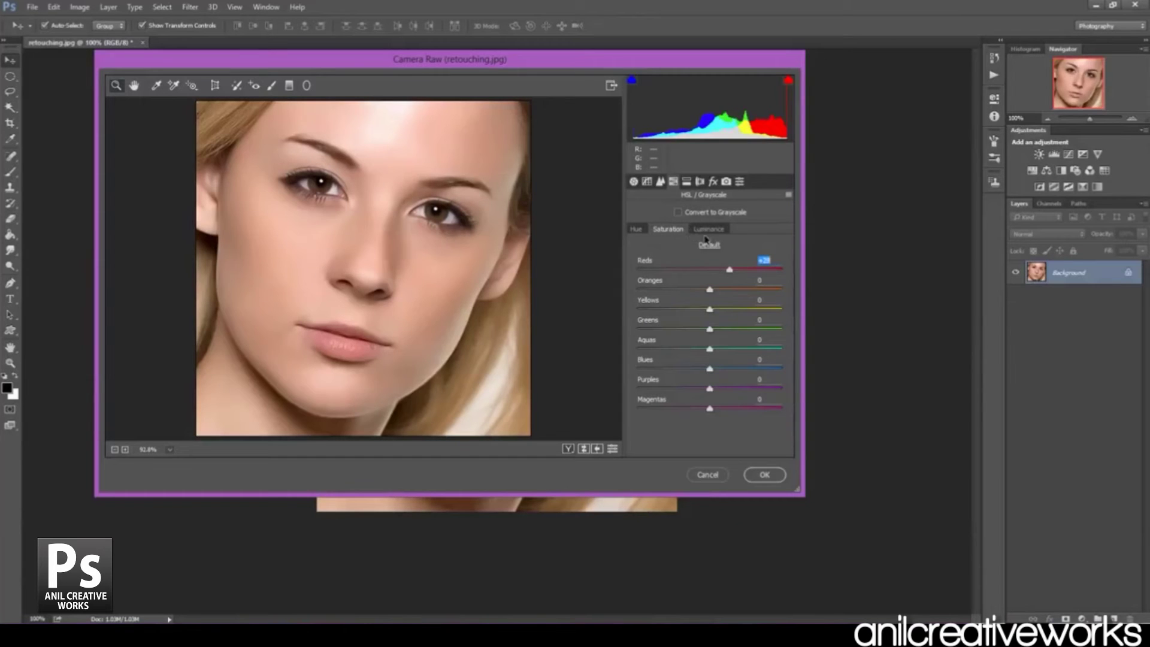
Give the highlights a split-toning hue and saturation, then apply the Camera Raw edits.
left_click(687, 181)
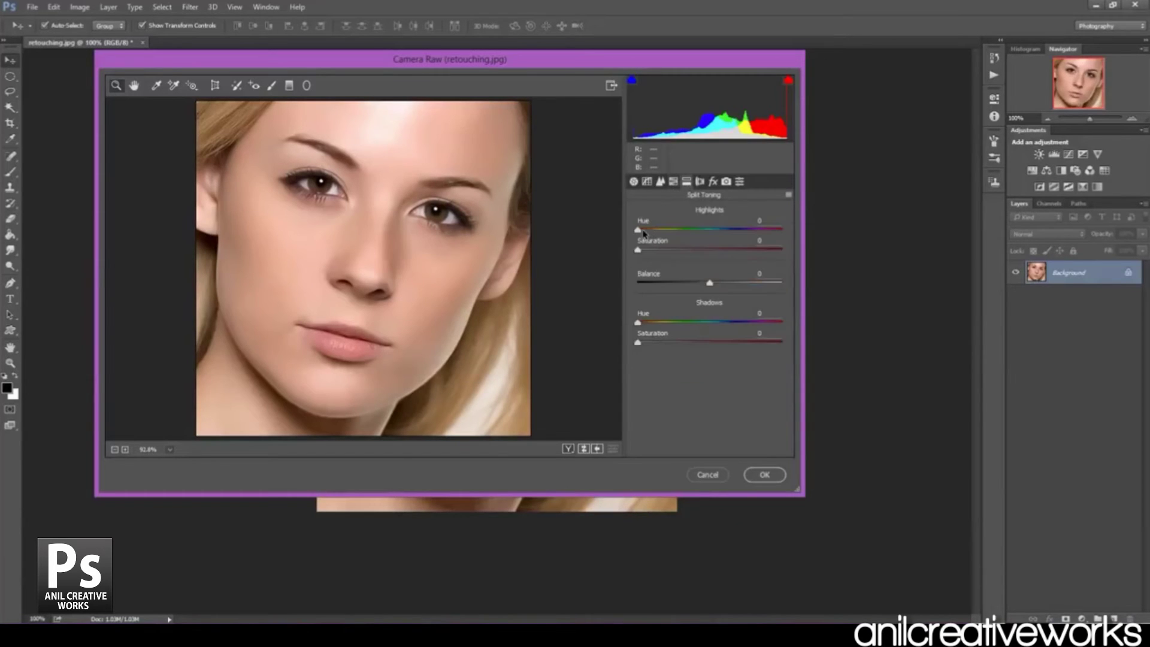
left_click_drag(638, 230, 725, 230)
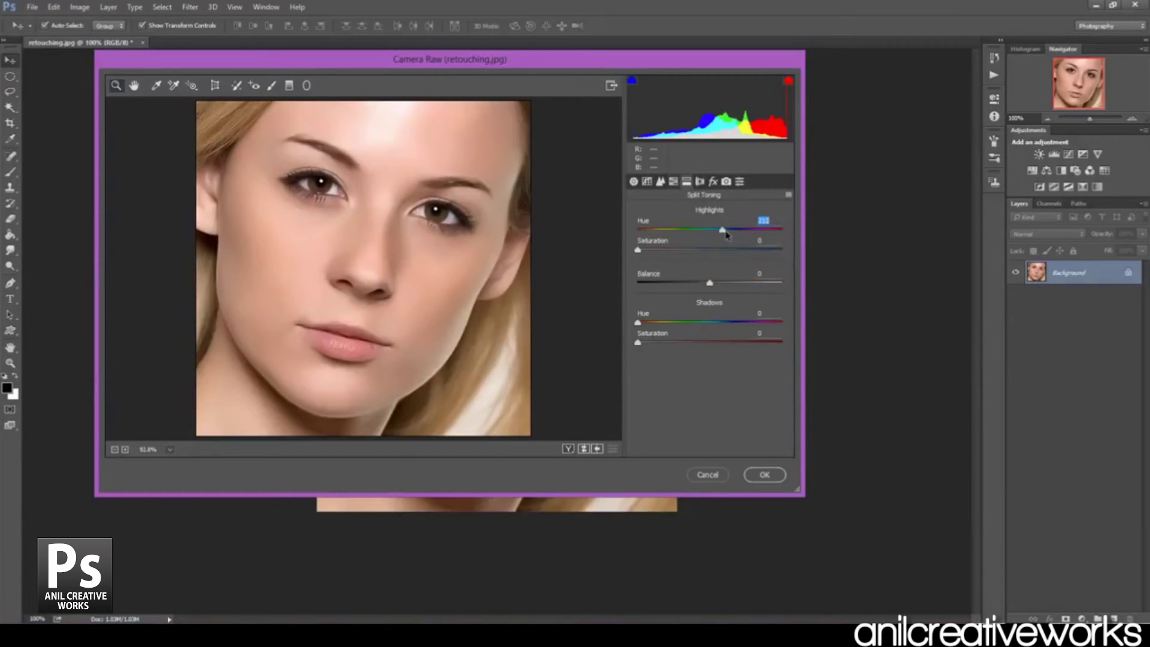
left_click(641, 250)
left_click_drag(641, 251, 649, 253)
left_click(763, 475)
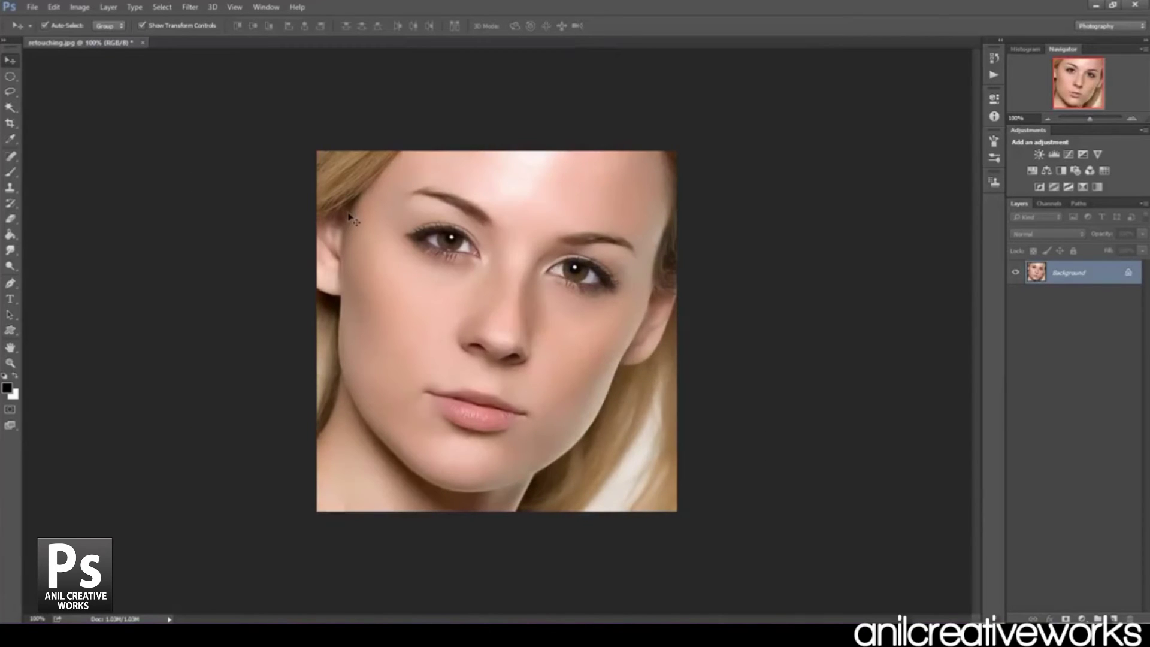
Draw a 50 px feathered lasso selection around the face from forehead to chin.
left_click(10, 91)
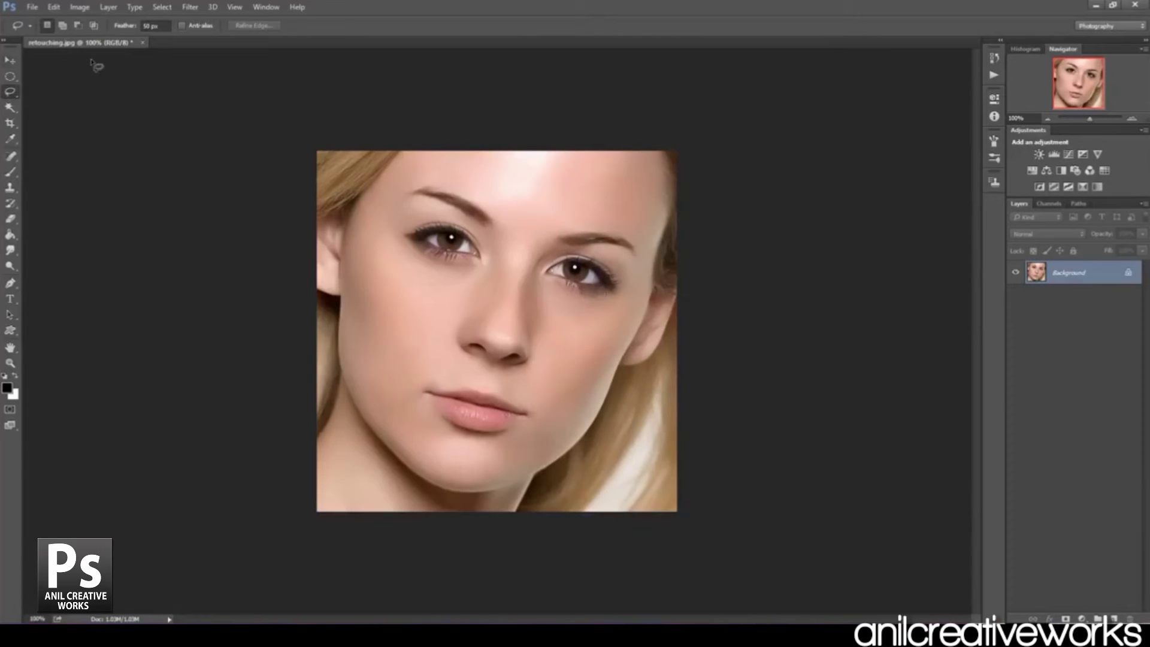
left_click(162, 26)
mouse_move(426, 429)
left_mouse_down()
mouse_move(381, 227)
mouse_move(601, 206)
mouse_move(636, 225)
left_mouse_up()
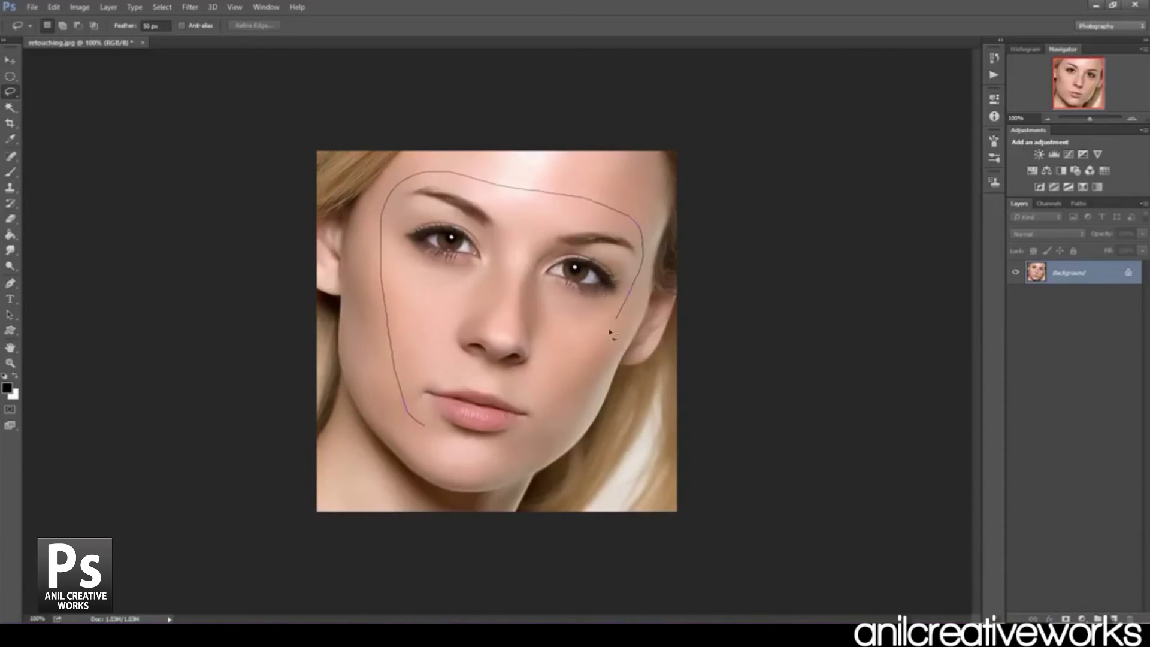
mouse_move(610, 333)
left_mouse_down()
mouse_move(519, 450)
mouse_move(452, 457)
mouse_move(411, 417)
left_mouse_up()
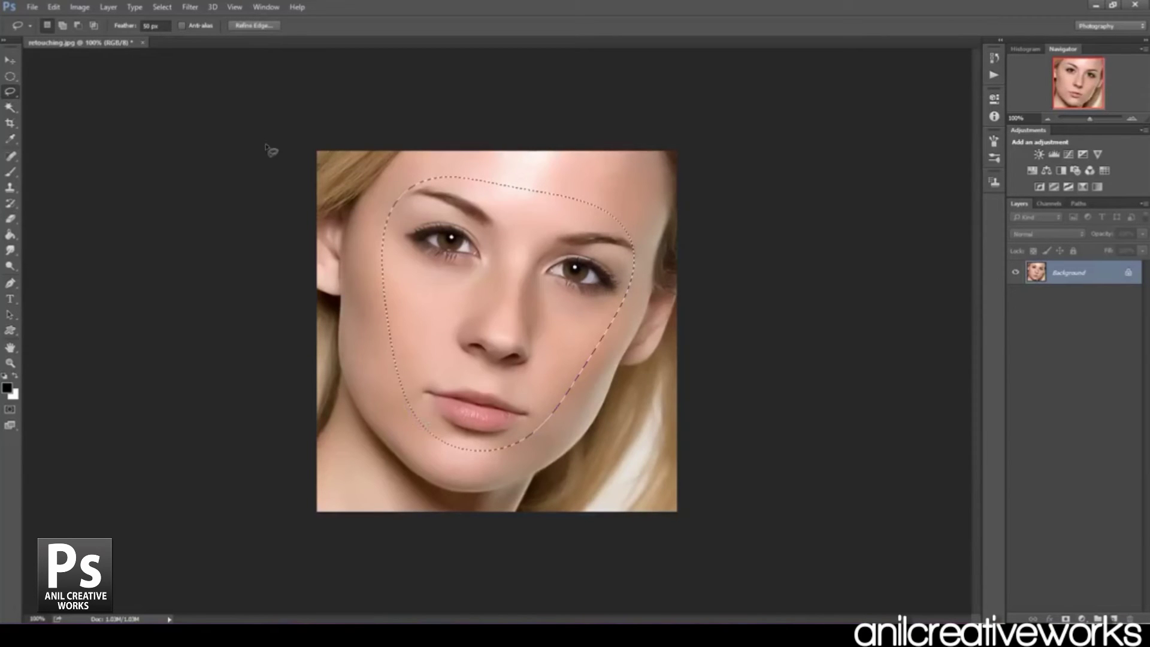
left_click(163, 8)
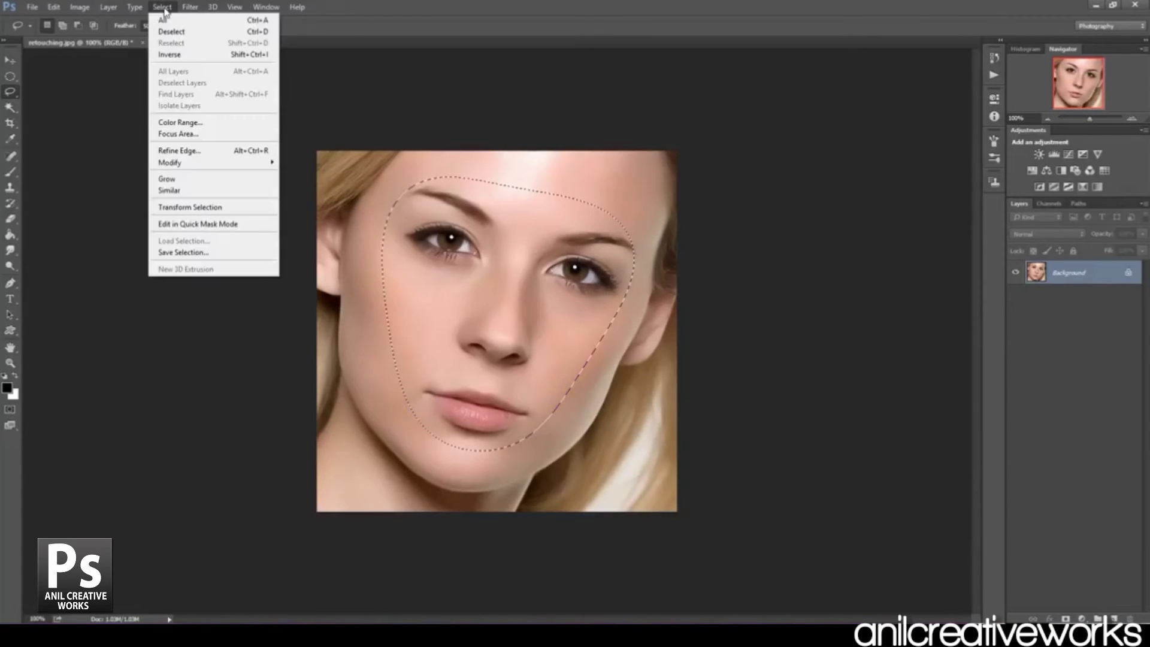
Invert the selection and apply Levels with midtone about 0.85 and white input 250.
left_click(170, 55)
left_click(54, 7)
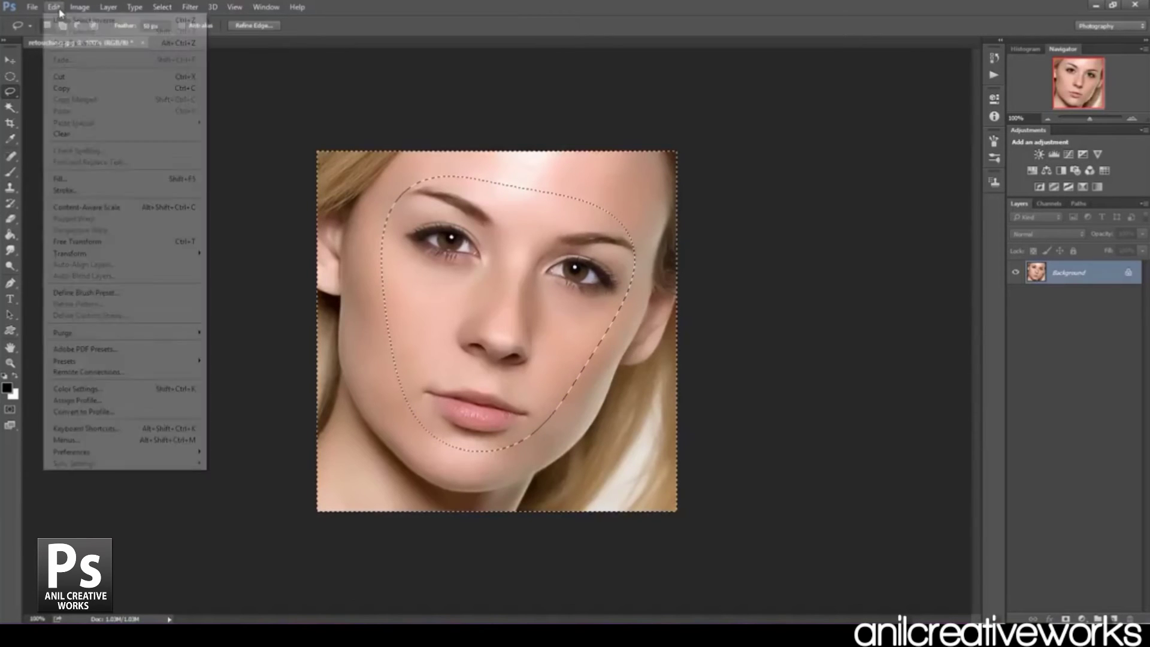
mouse_move(95, 37)
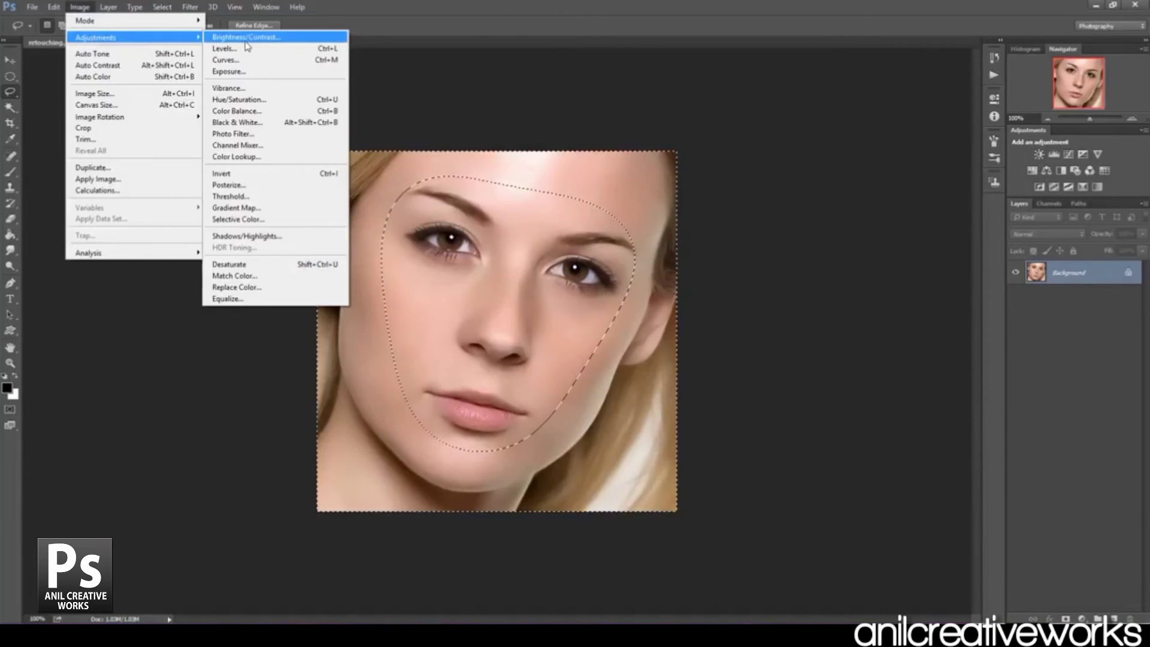
left_click(241, 52)
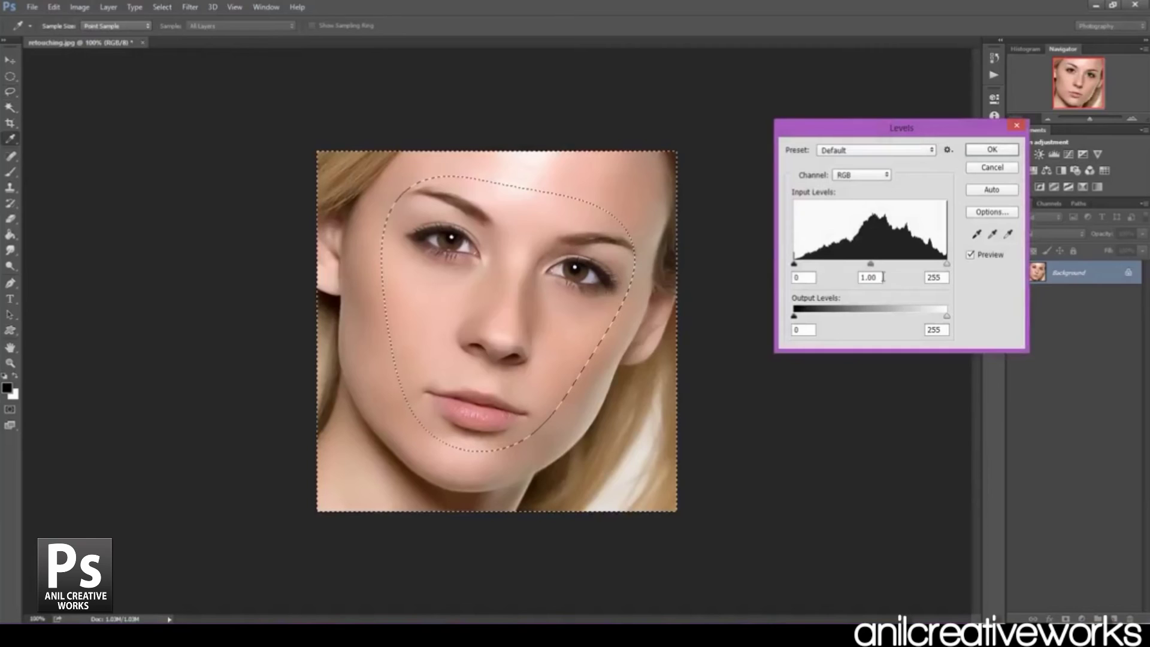
left_click_drag(871, 264, 876, 264)
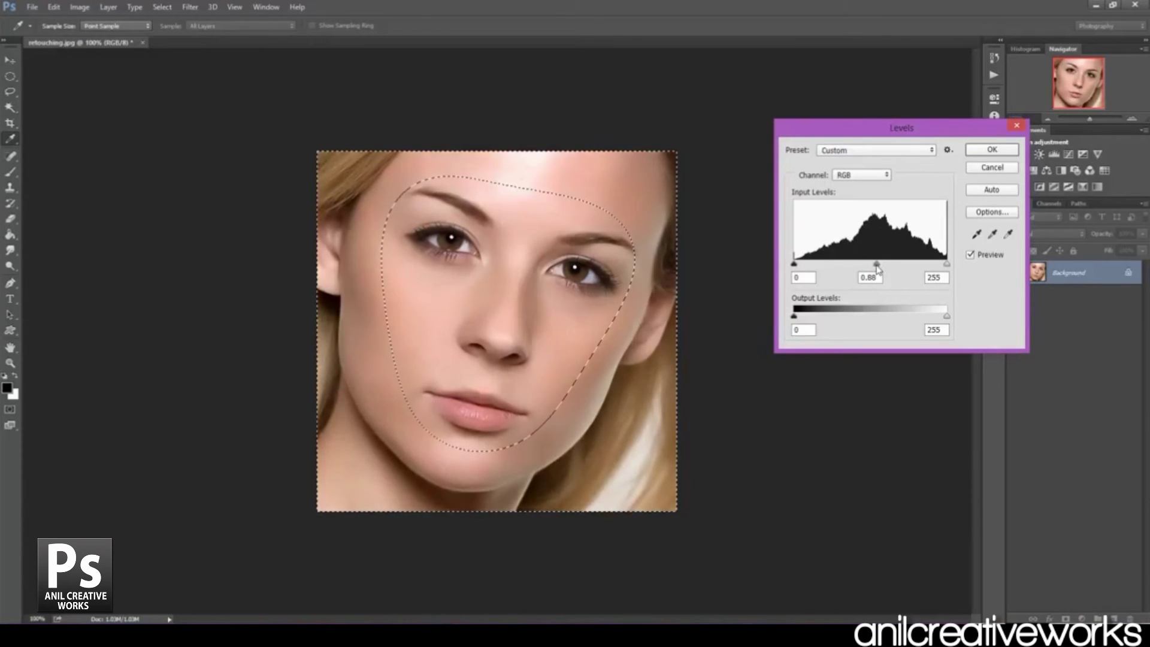
left_click_drag(947, 264, 875, 264)
left_click(876, 264)
left_click_drag(876, 265, 877, 265)
left_click(999, 154)
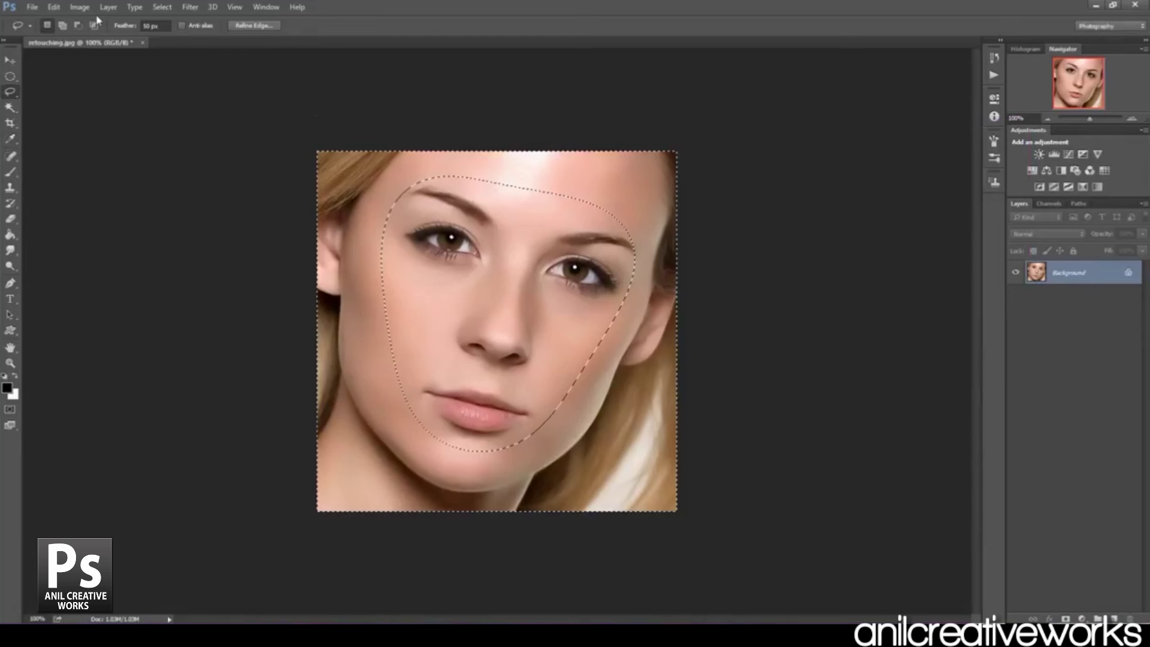
Invert back to the face and apply Levels with white input 251 and midtone 0.94.
left_click(162, 8)
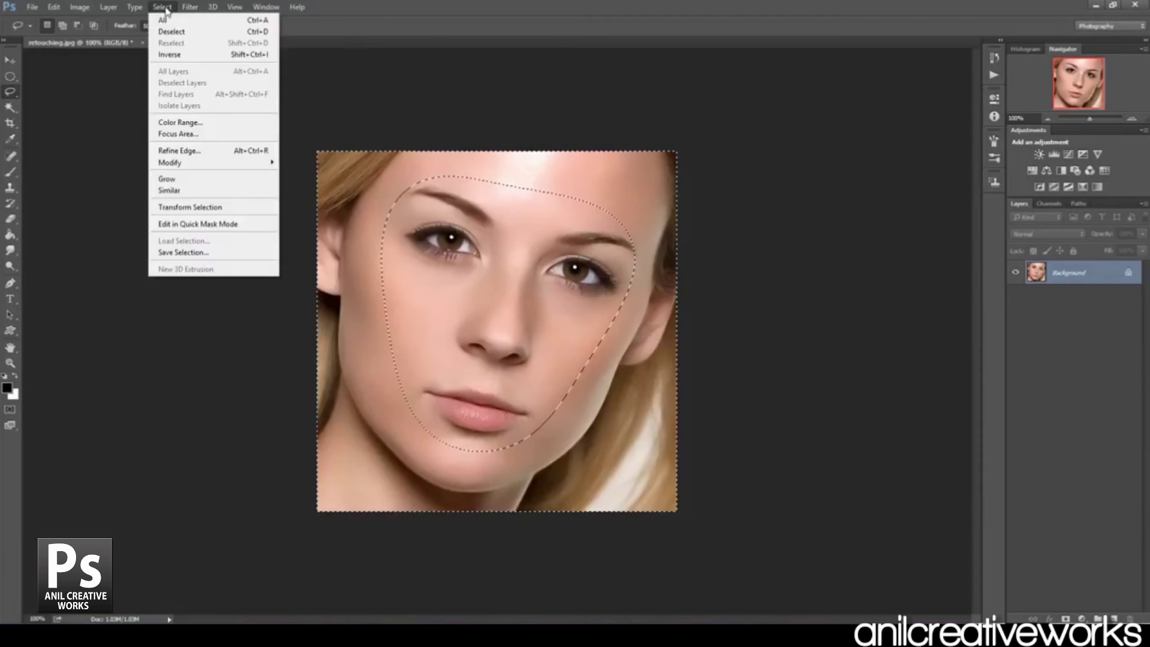
left_click(187, 55)
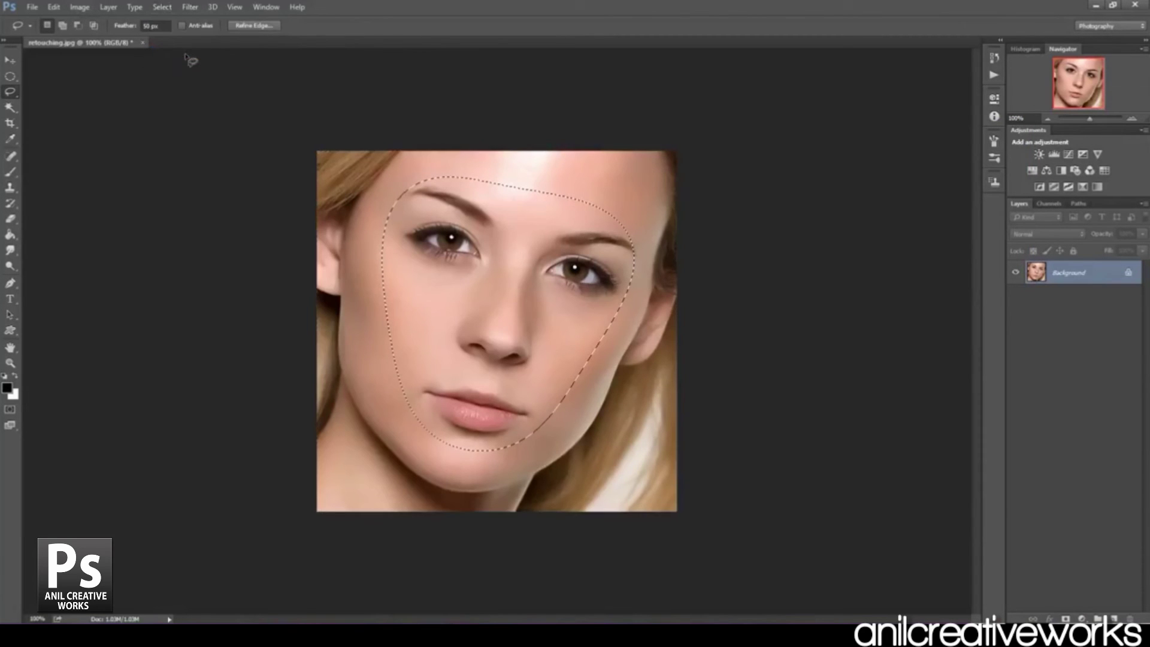
left_click(80, 7)
mouse_move(134, 37)
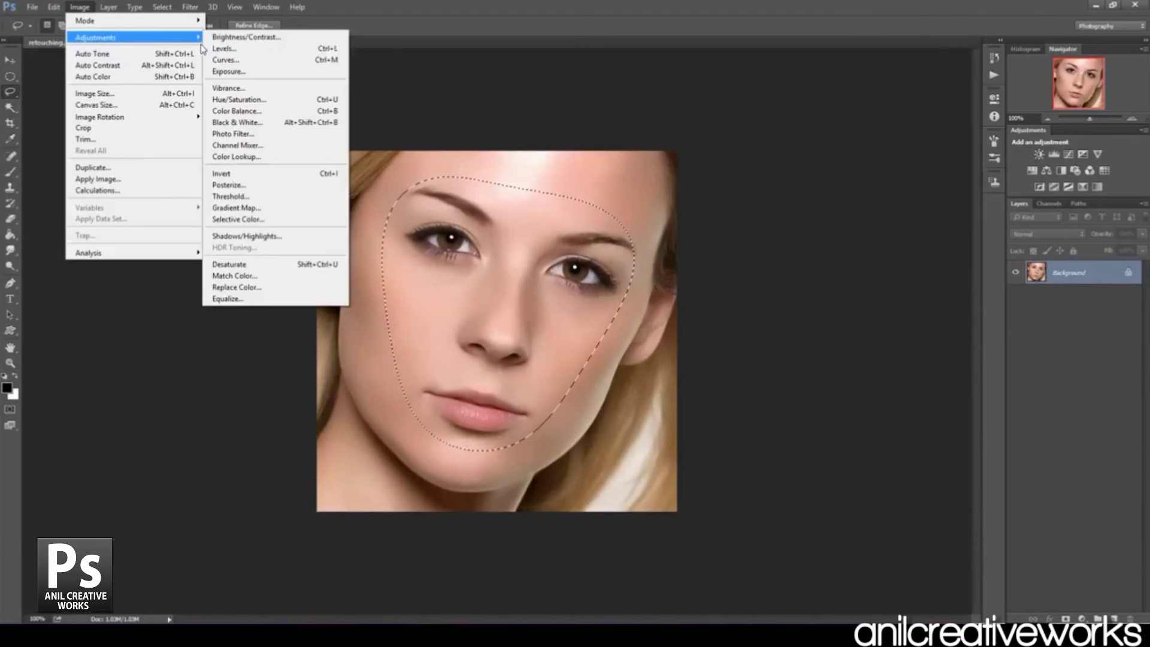
left_click(224, 48)
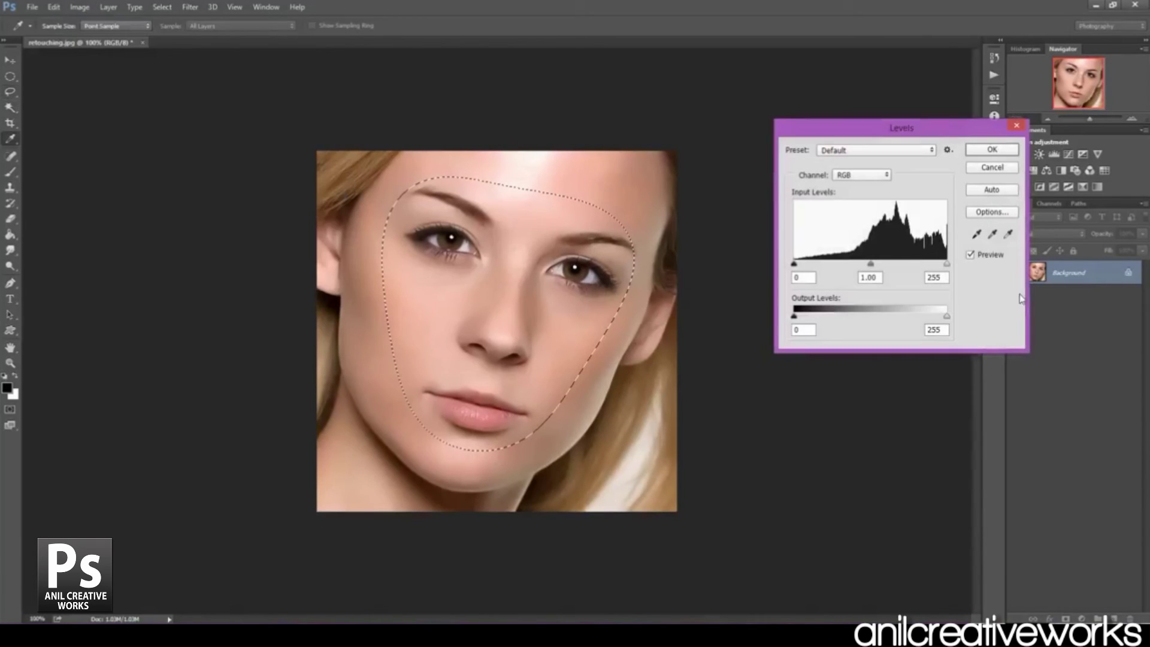
left_click(944, 264)
left_click_drag(870, 264, 873, 264)
left_click(997, 153)
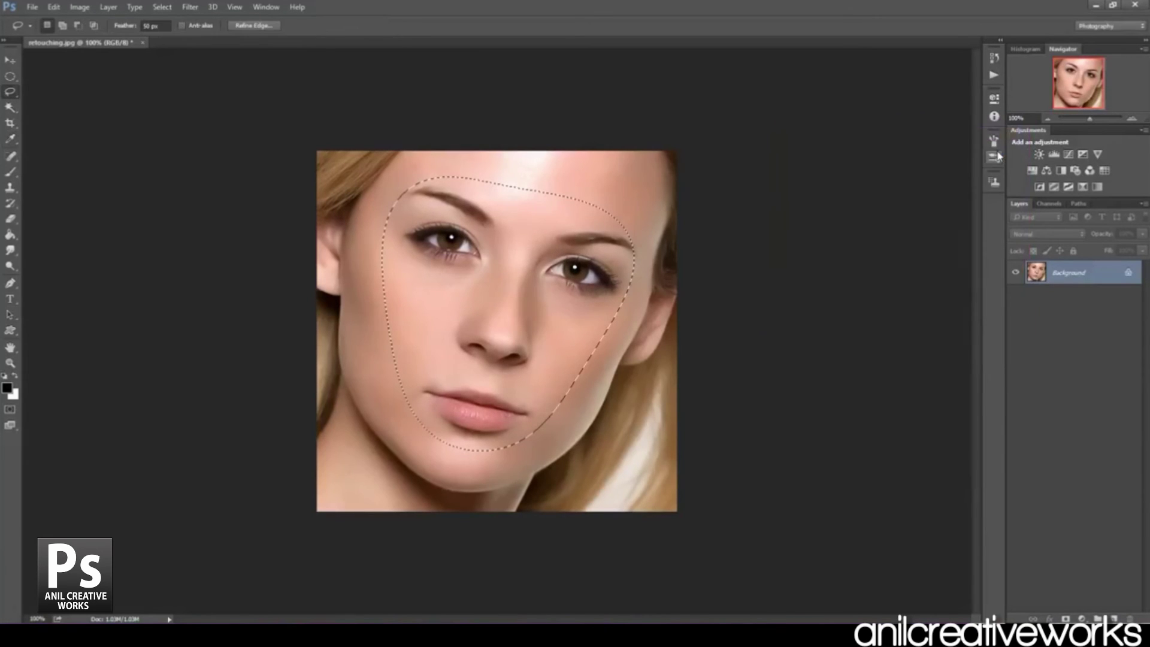
Deselect the face, then add a new 50% gray-filled layer set to Soft Light blending.
left_click(495, 319)
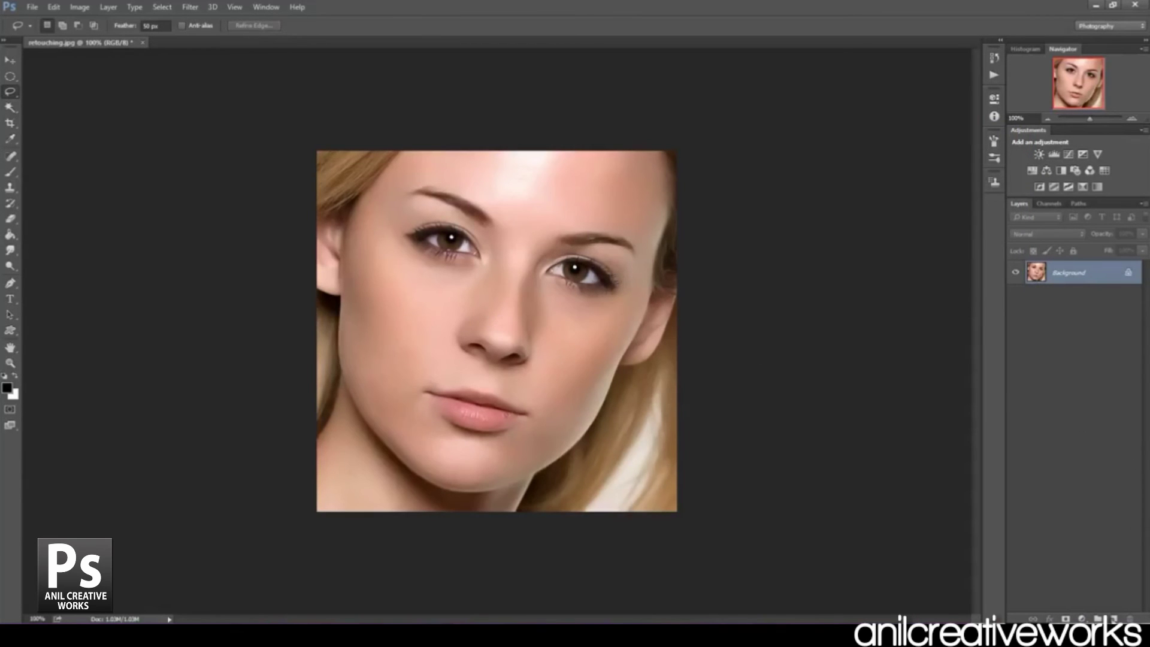
left_click(1114, 618)
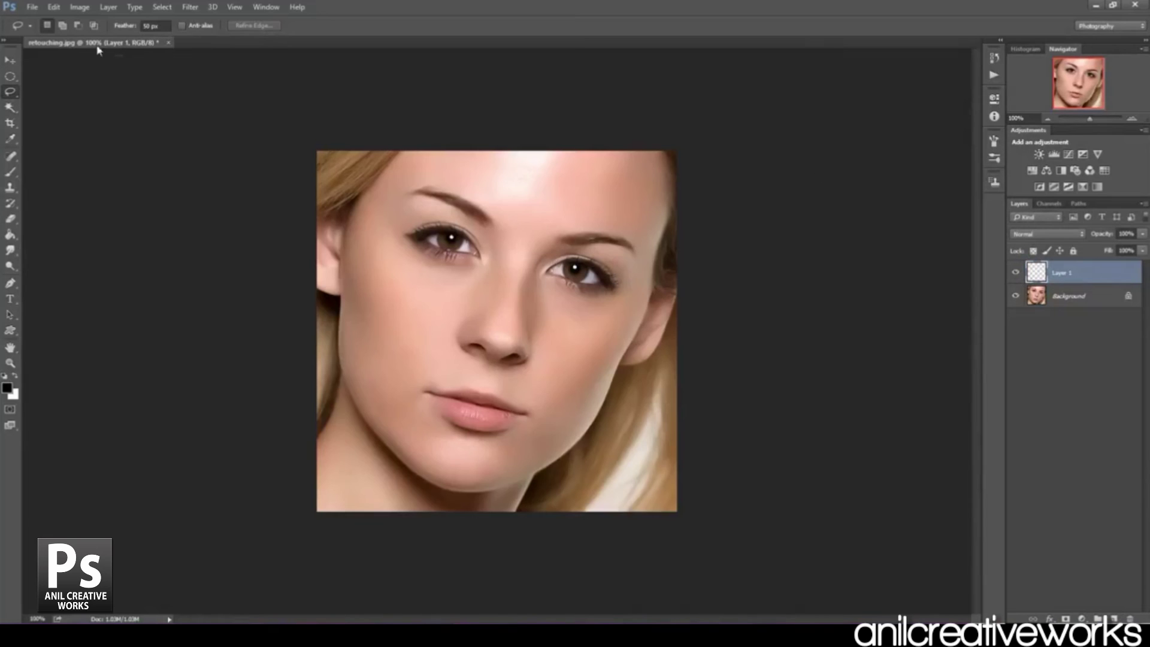
left_click(54, 7)
left_click(107, 179)
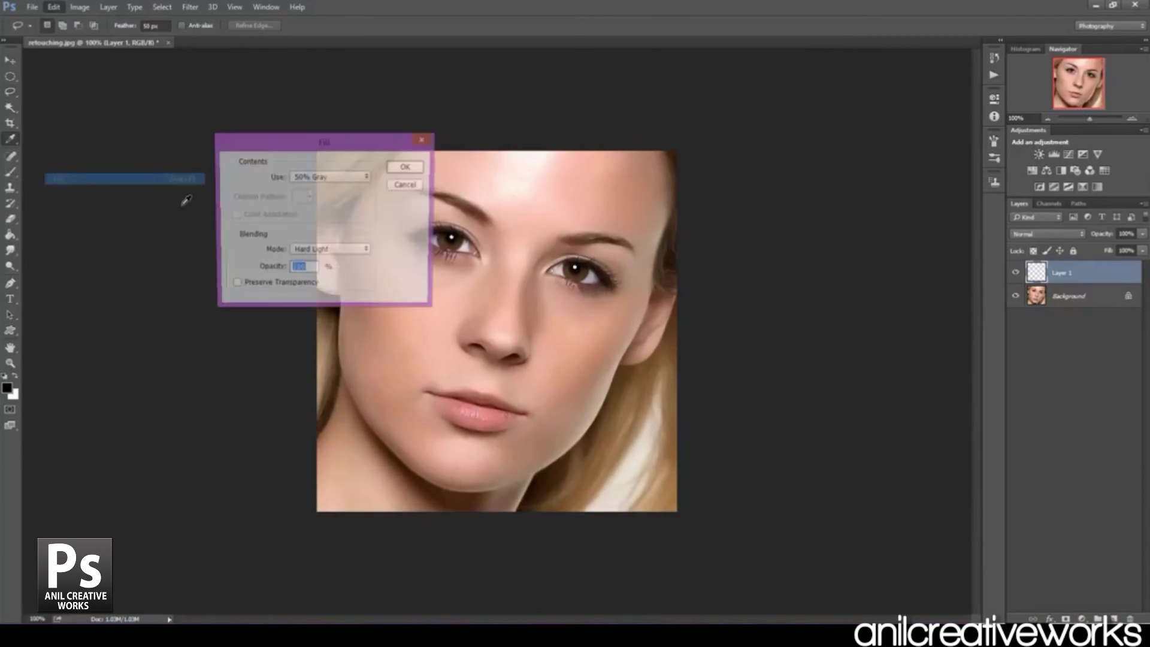
left_click(330, 177)
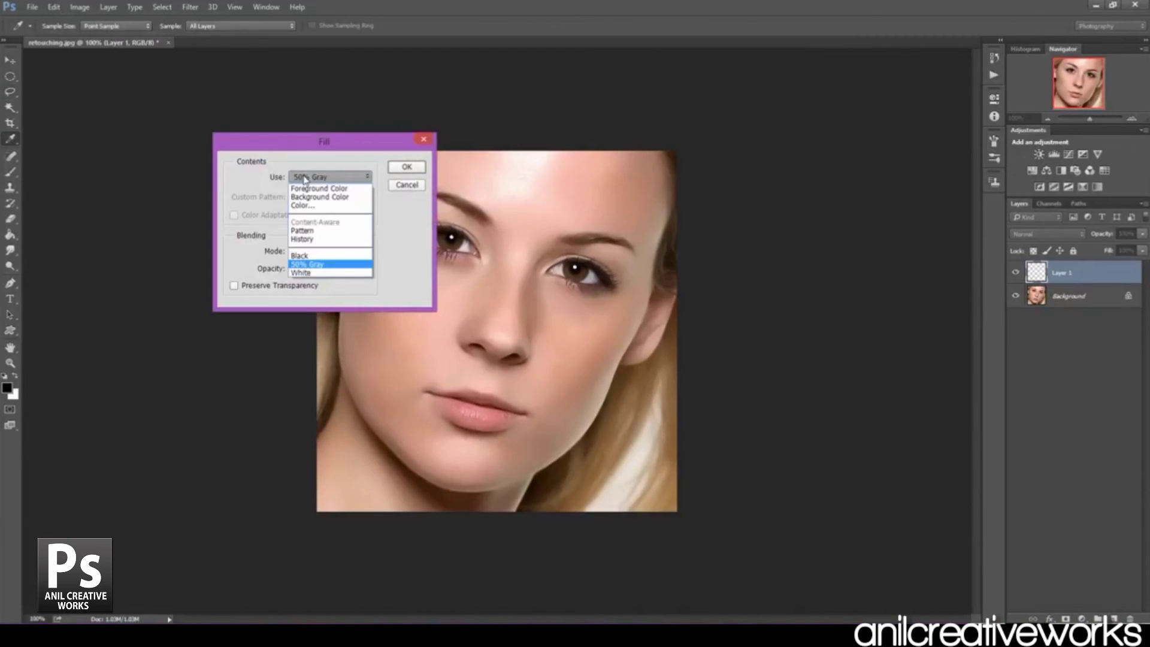
left_click(396, 168)
left_click(1052, 234)
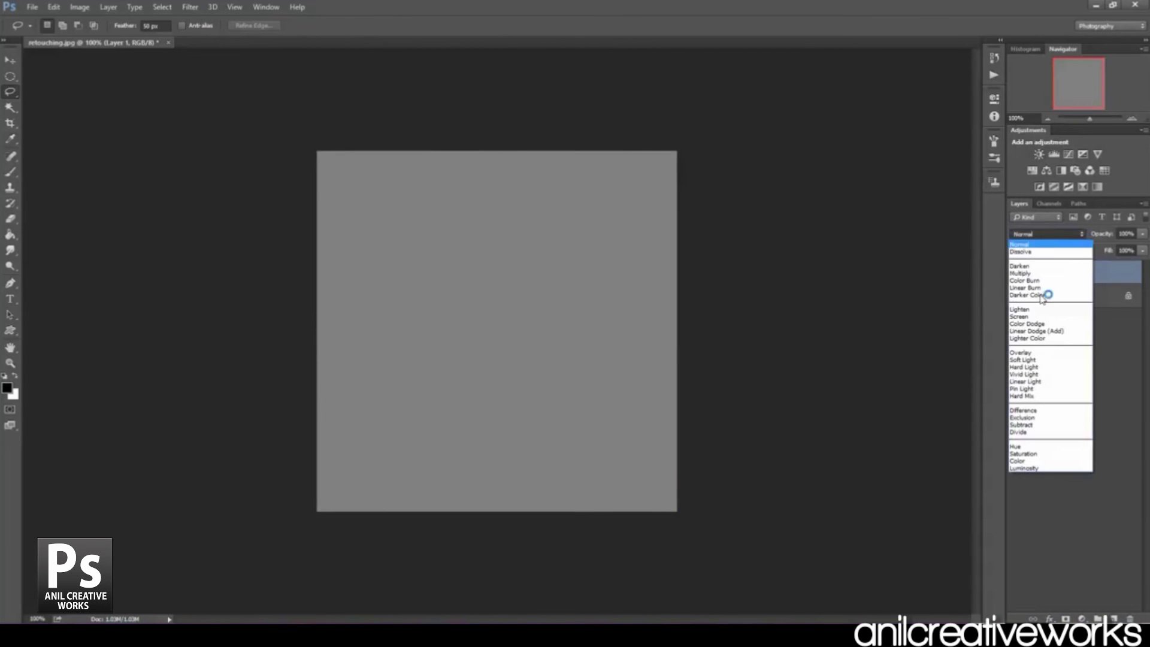
left_click(1040, 360)
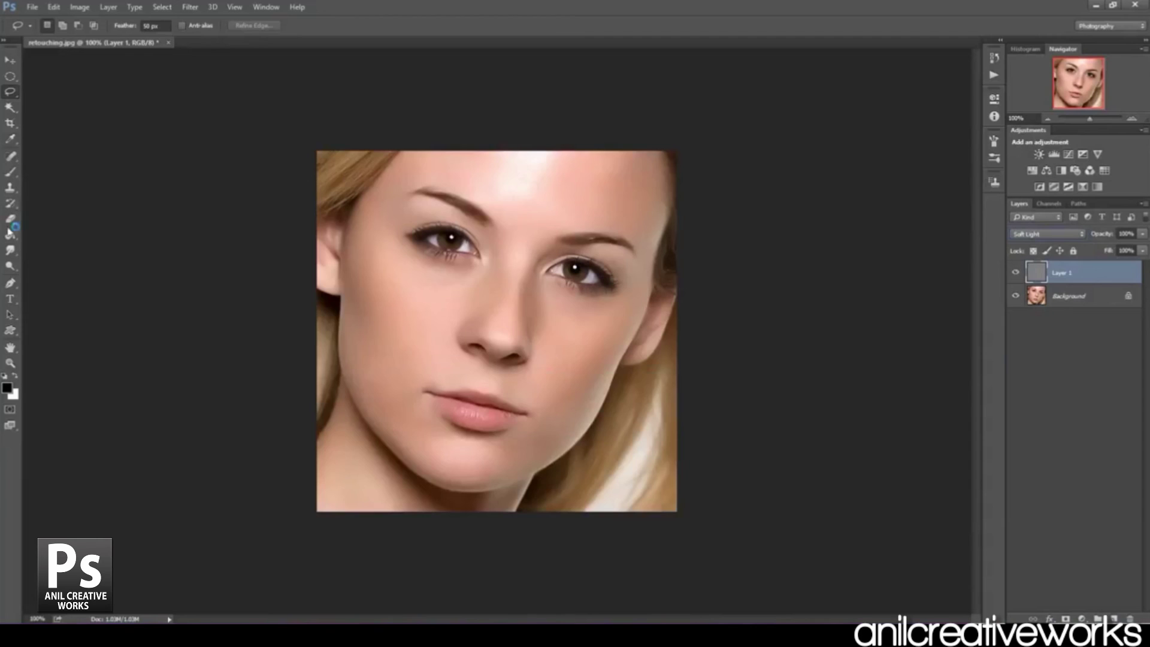
Paint 30%-opacity soft round brush strokes along the lip line and lower lip while zoomed in.
left_click(11, 172)
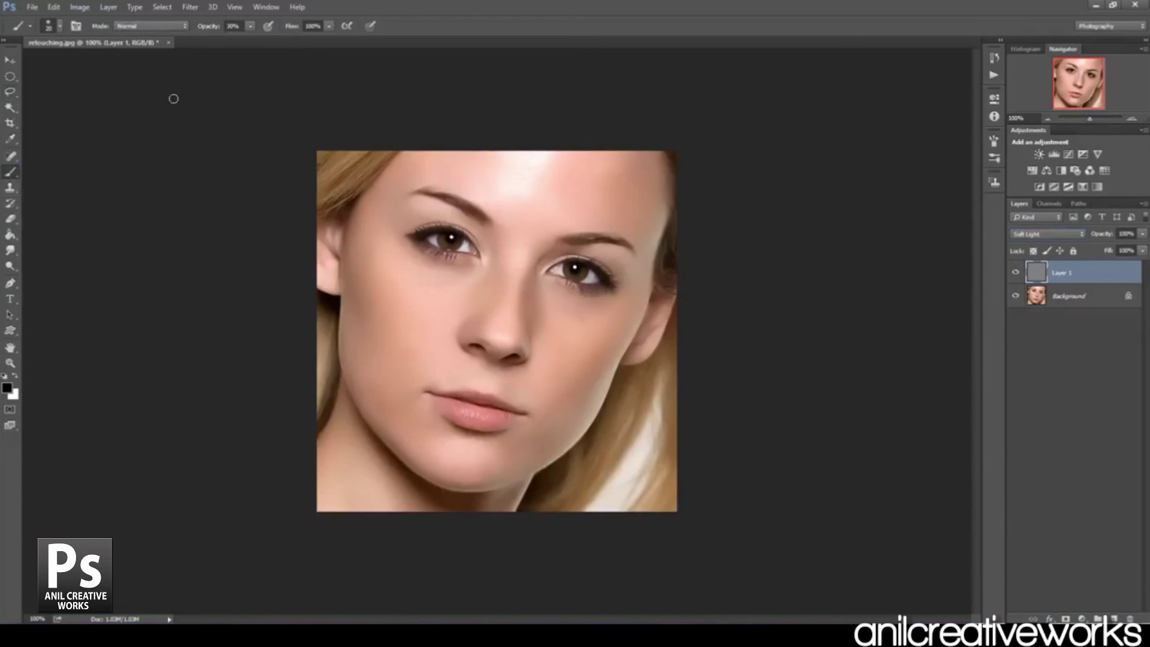
left_click(59, 26)
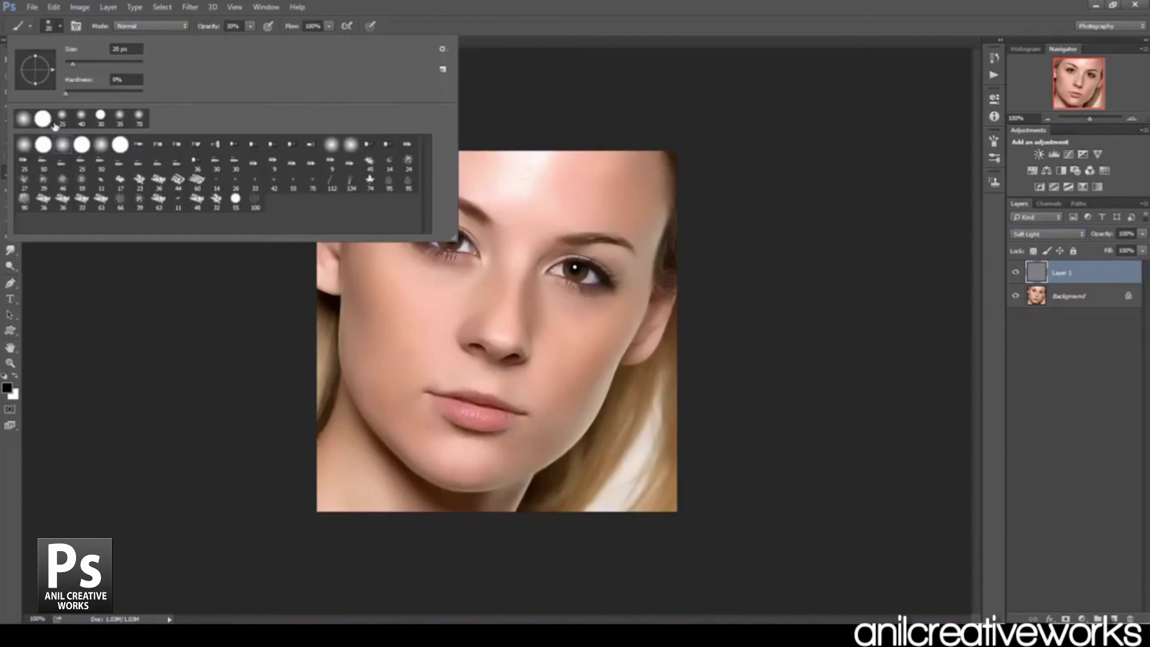
double_click(62, 144)
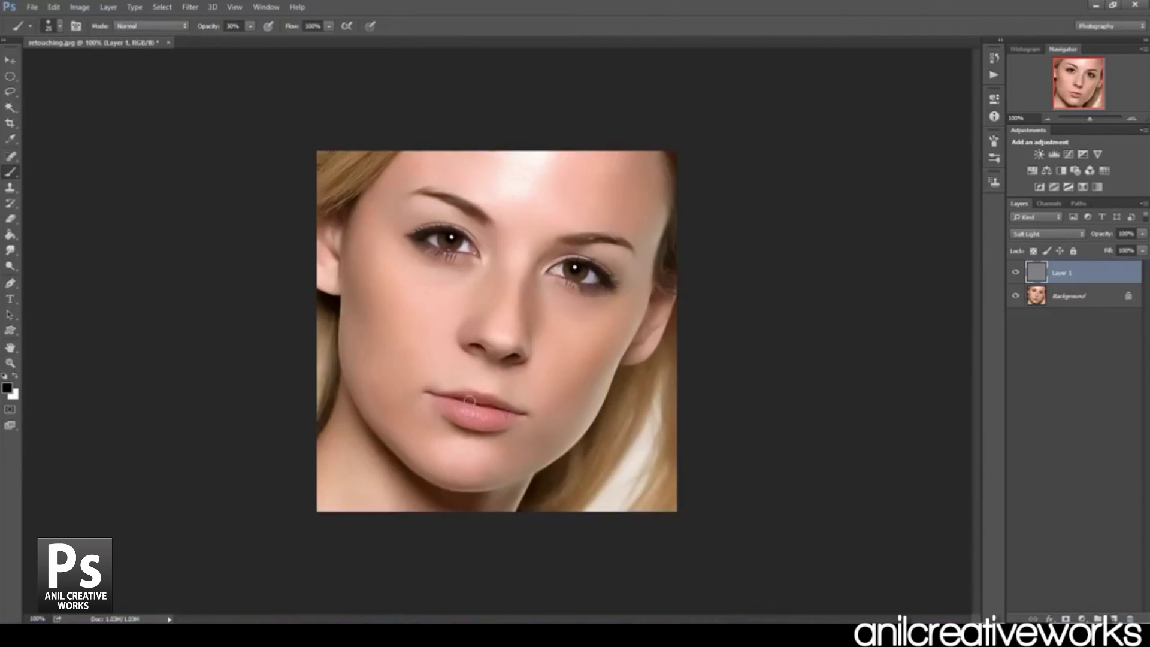
key("ctrl+plus")
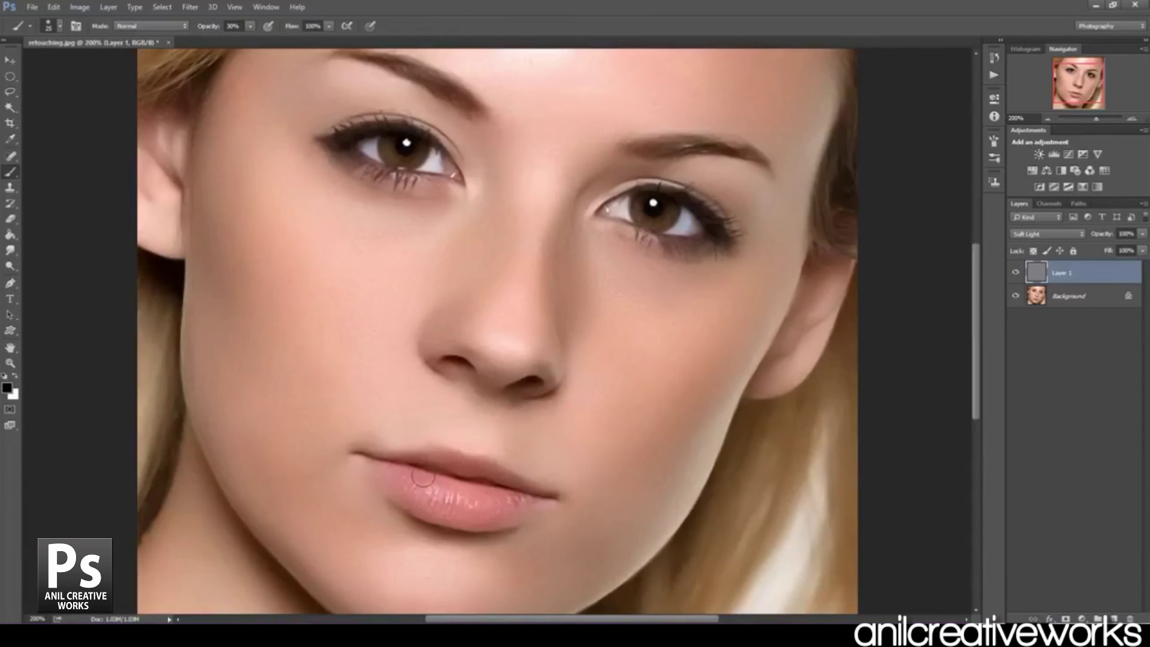
mouse_move(393, 468)
left_mouse_down()
mouse_move(539, 499)
mouse_move(443, 502)
mouse_move(413, 479)
left_mouse_up()
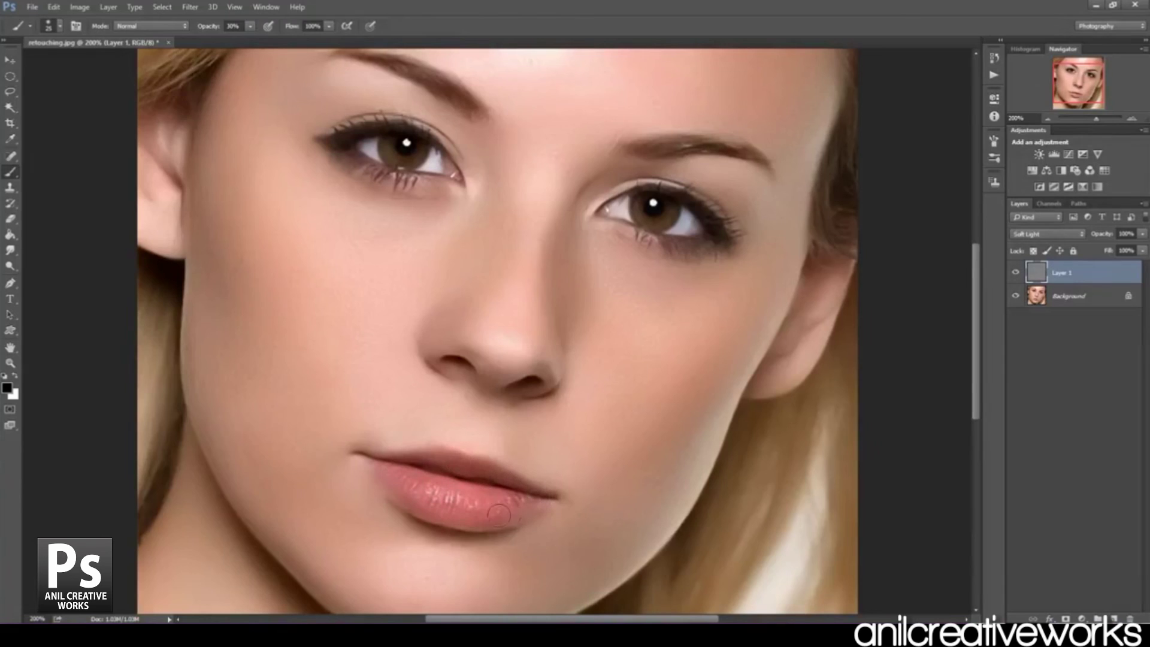
left_click_drag(498, 514, 402, 480)
key("ctrl+minus")
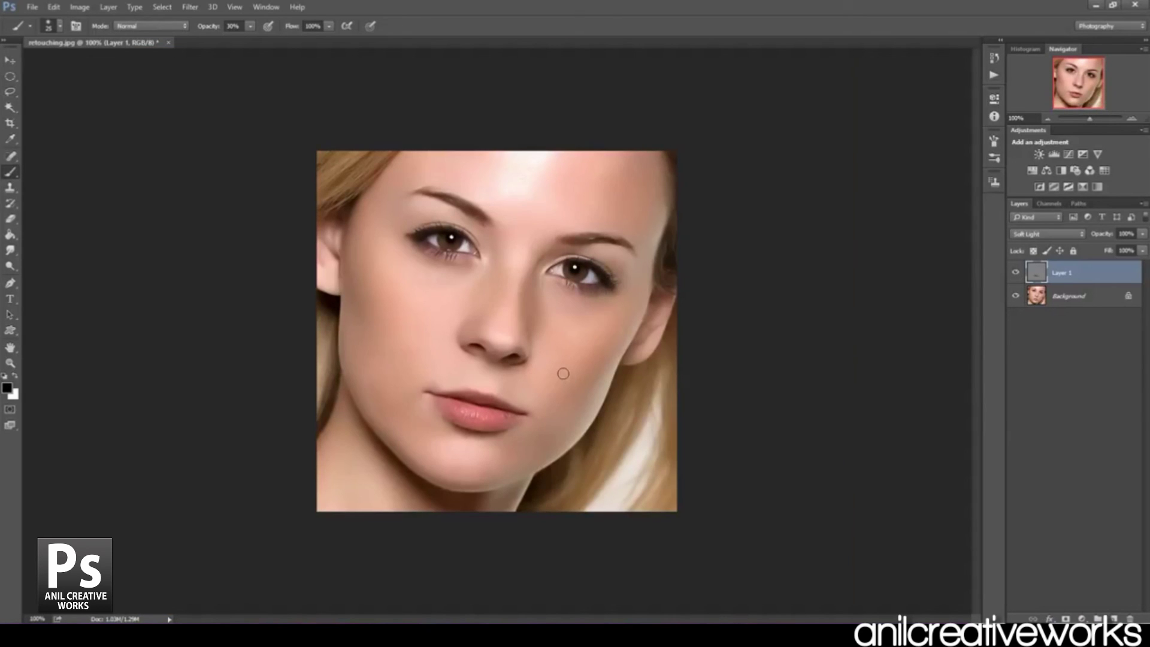
Merge the gray Soft Light layer and the Background into a single layer.
left_click(1066, 296, "shift")
right_click(1066, 296)
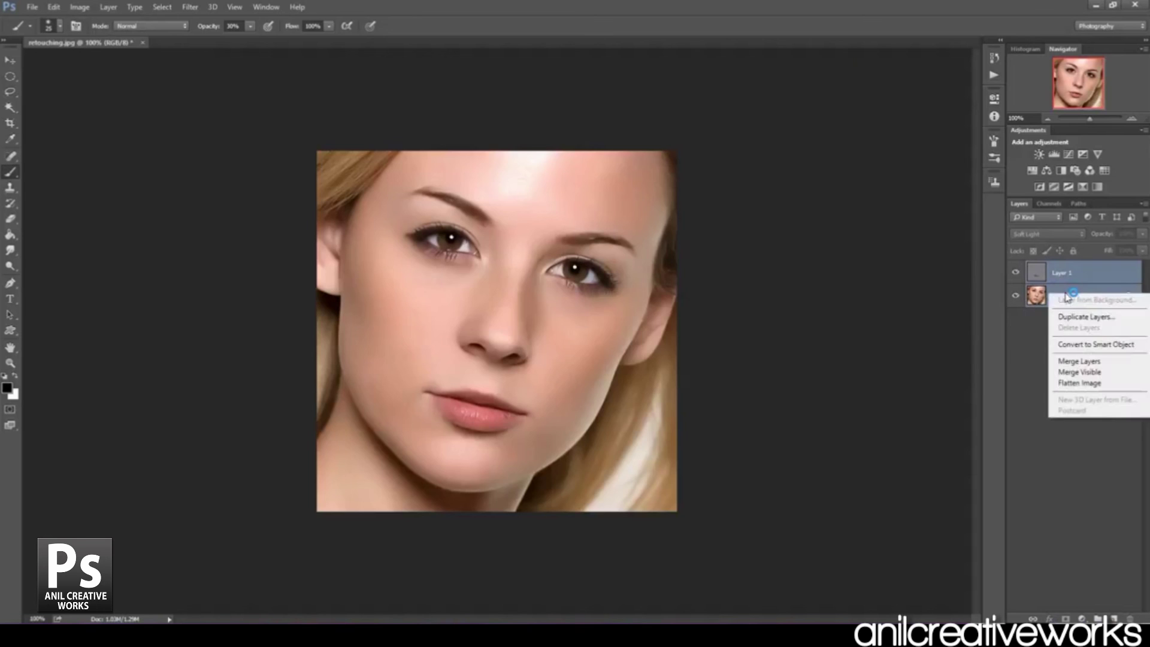
left_click(1082, 362)
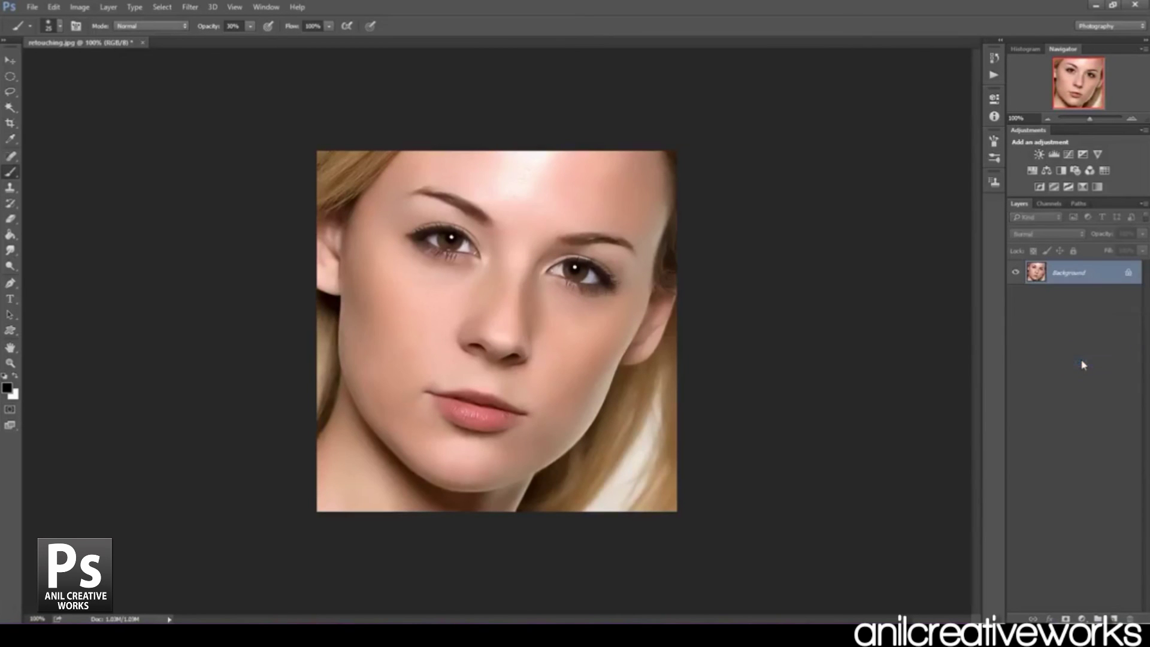